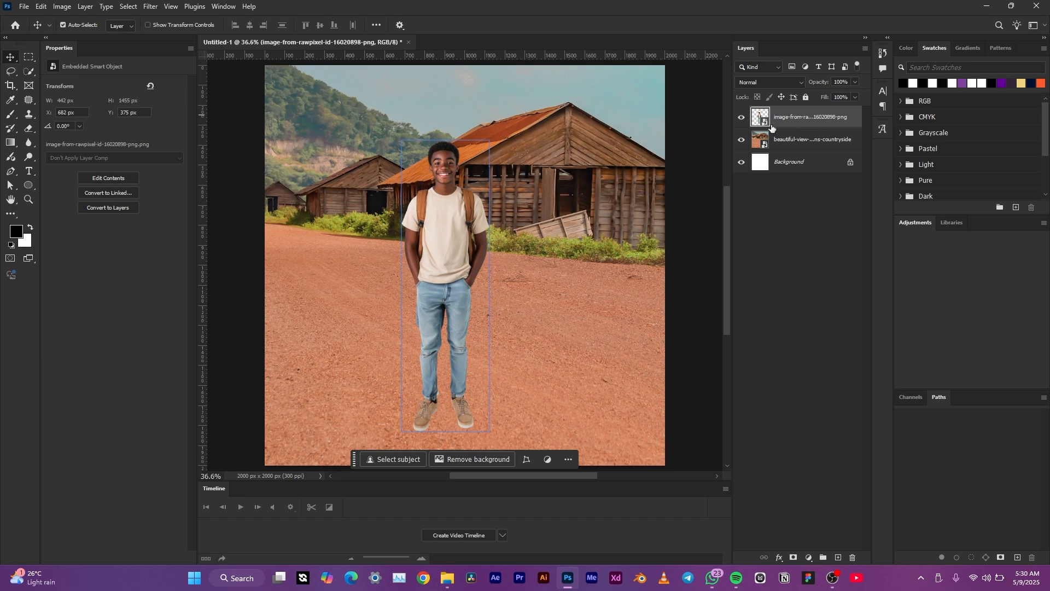
Step: Reposition the boy slightly to the left on the countryside background
click(804, 139)
drag(569, 258, 570, 257)
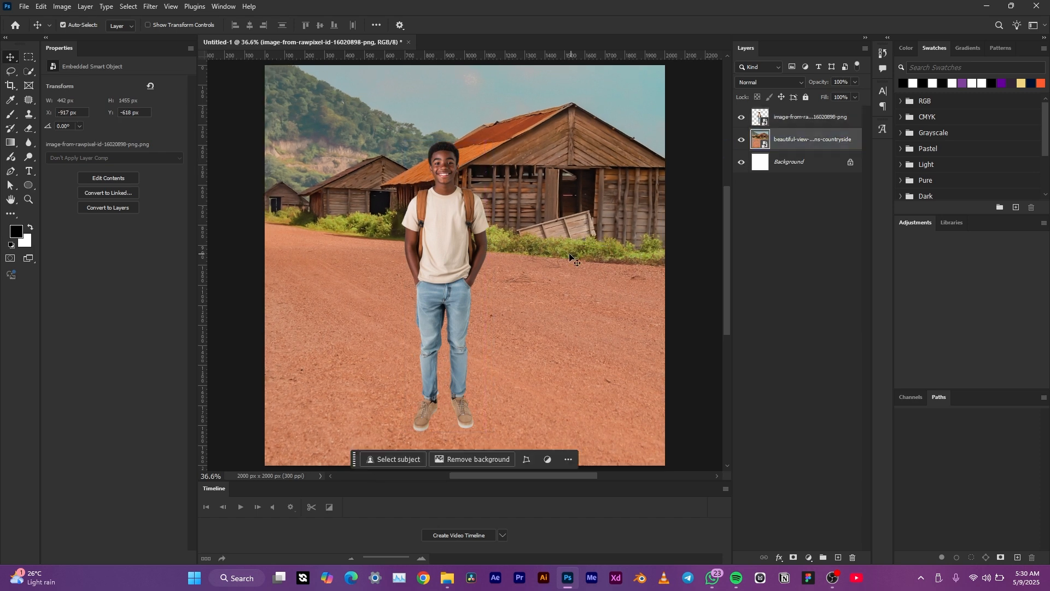
drag(435, 255, 428, 253)
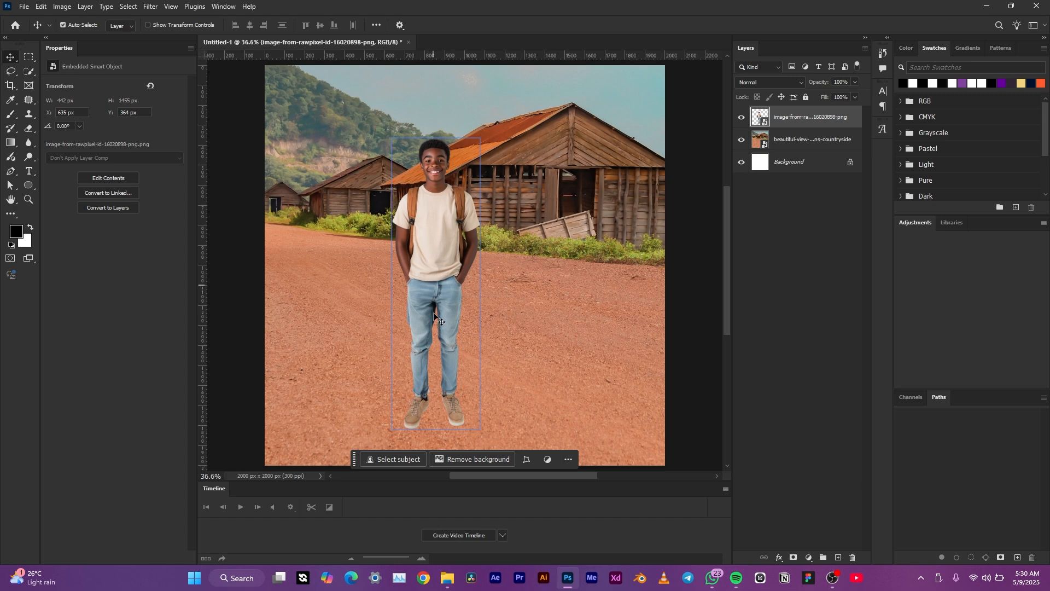
click(397, 369)
key(ctrl+j)
right_click(827, 117)
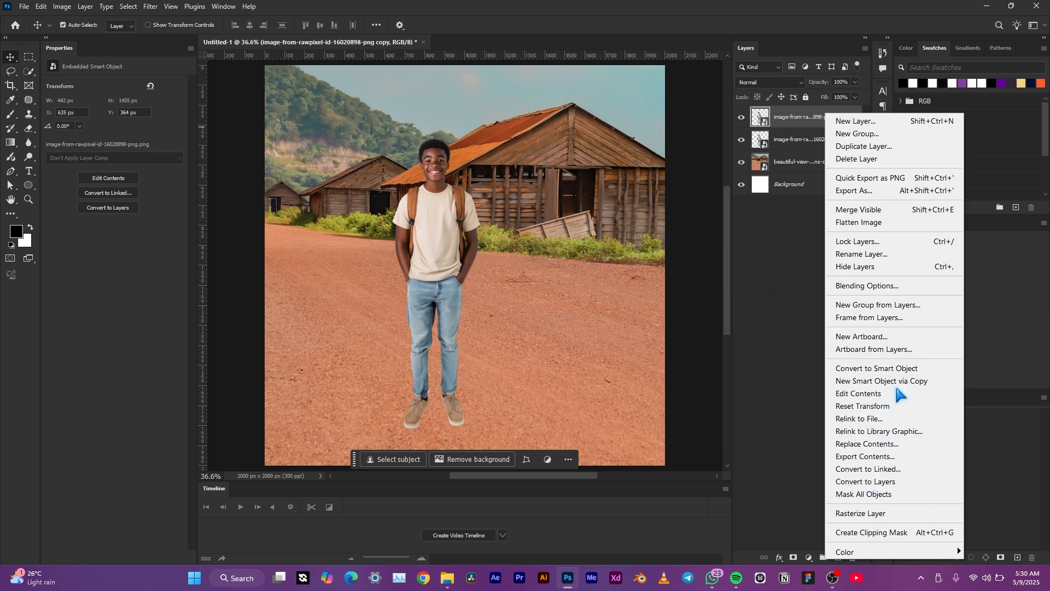
click(901, 149)
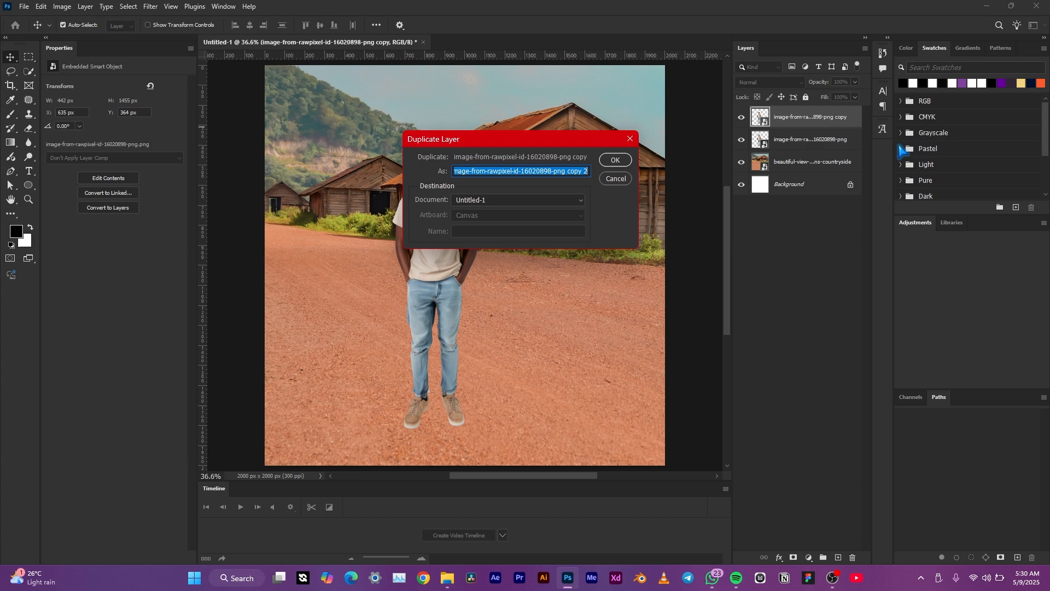
click(616, 160)
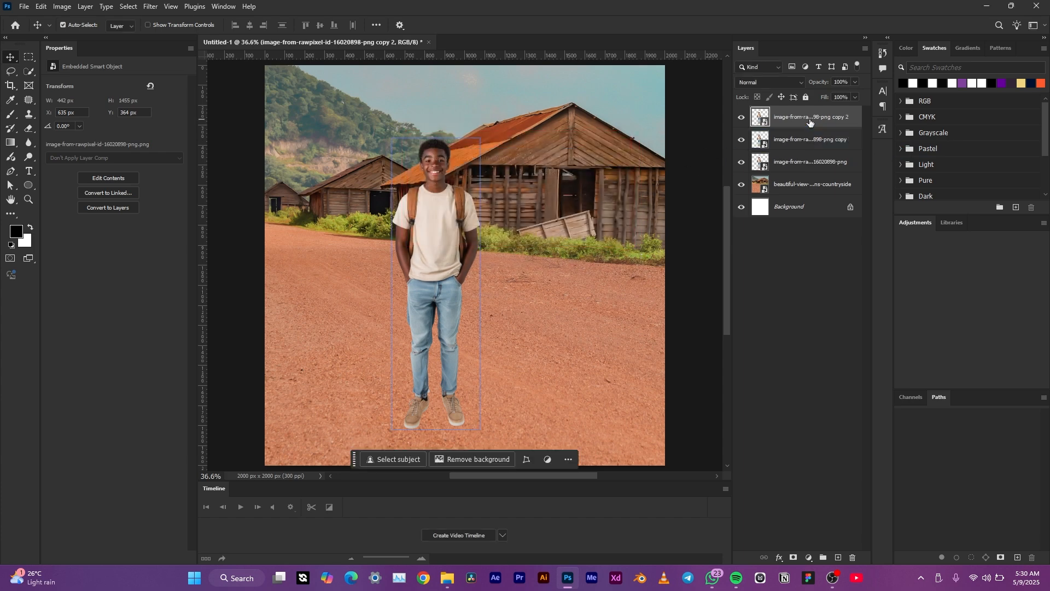
key(Delete)
key(Delete)
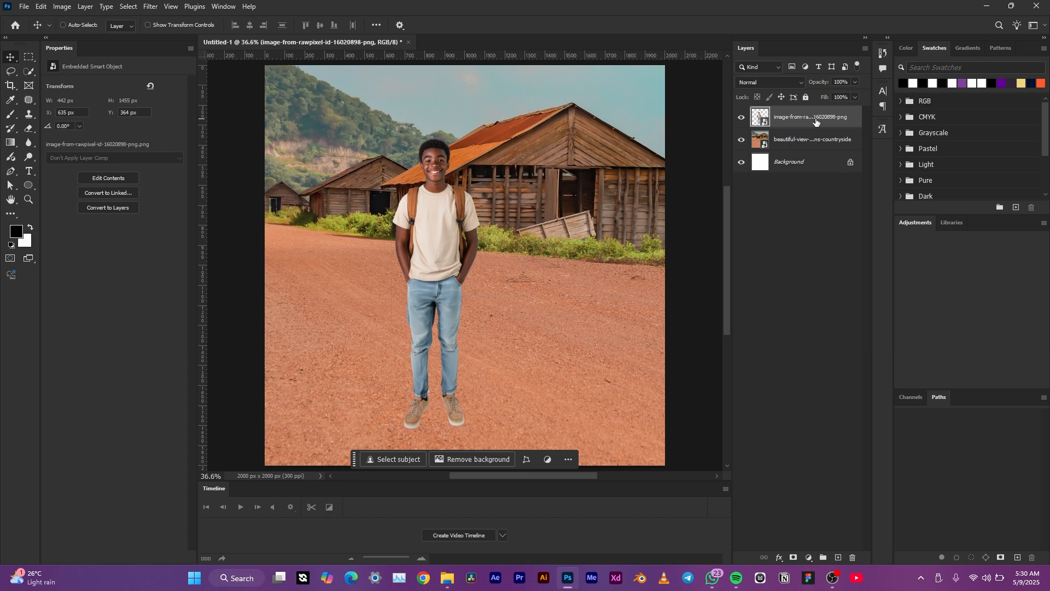
Step: Duplicate the boy's layer and rasterize the copy
key(ctrl+j)
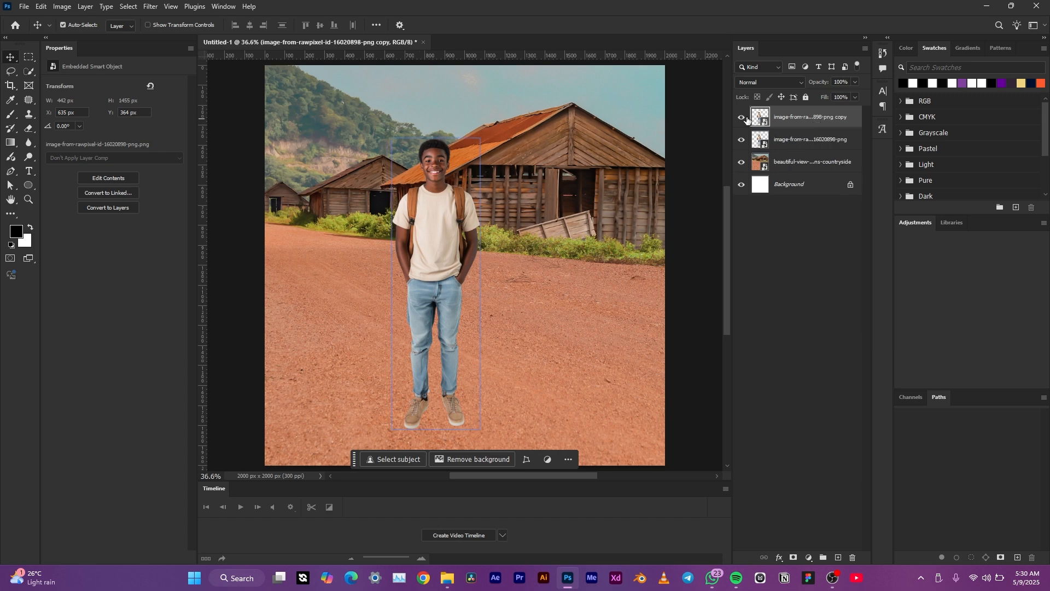
click(742, 117)
click(742, 117)
right_click(814, 120)
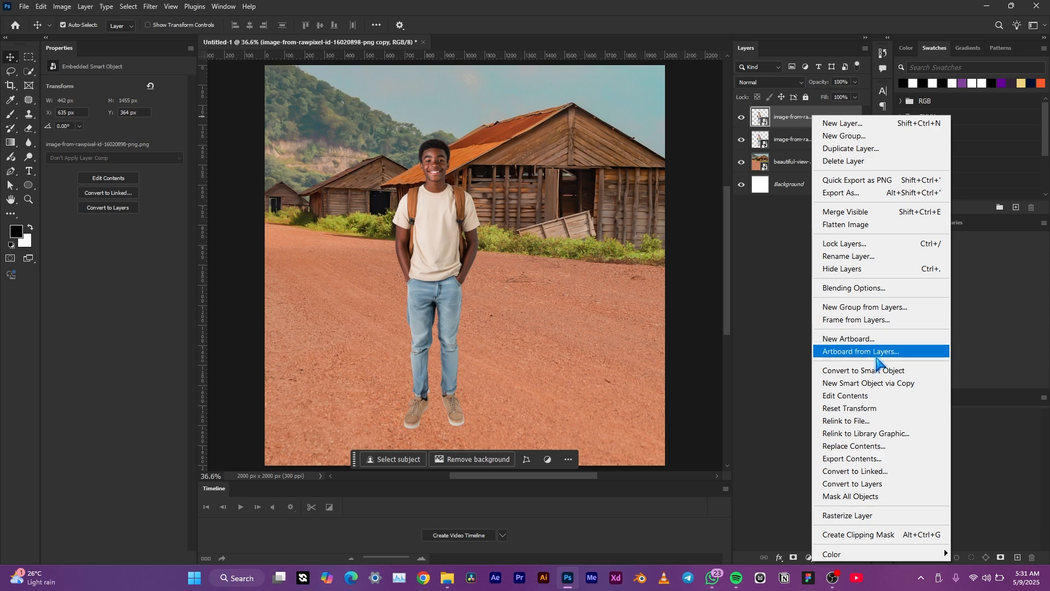
click(869, 516)
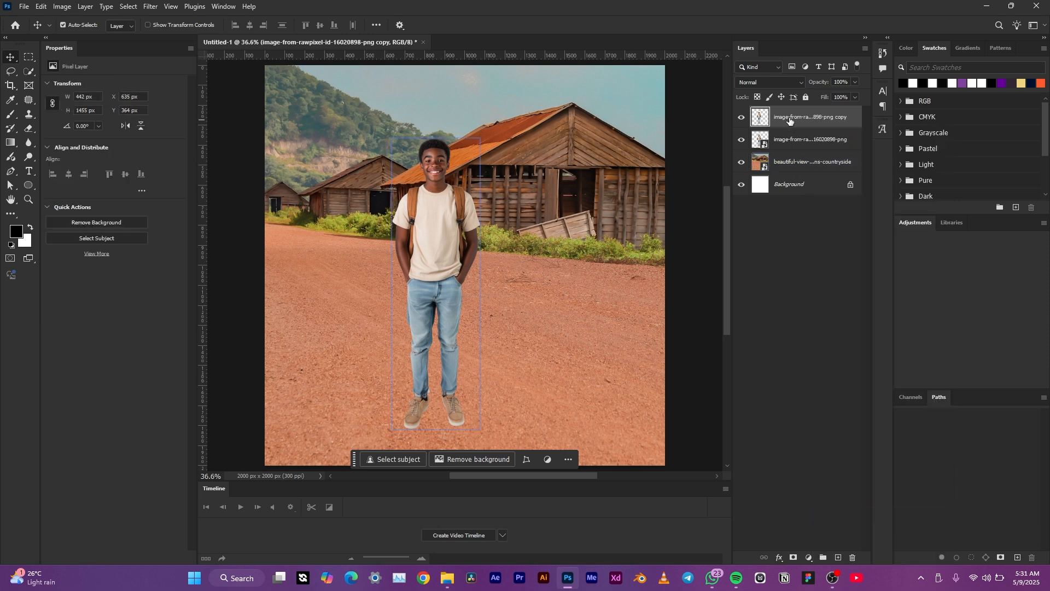
Step: Add a Color Overlay effect to the copied layer in pure black, 000000, turning it into a silhouette
click(779, 557)
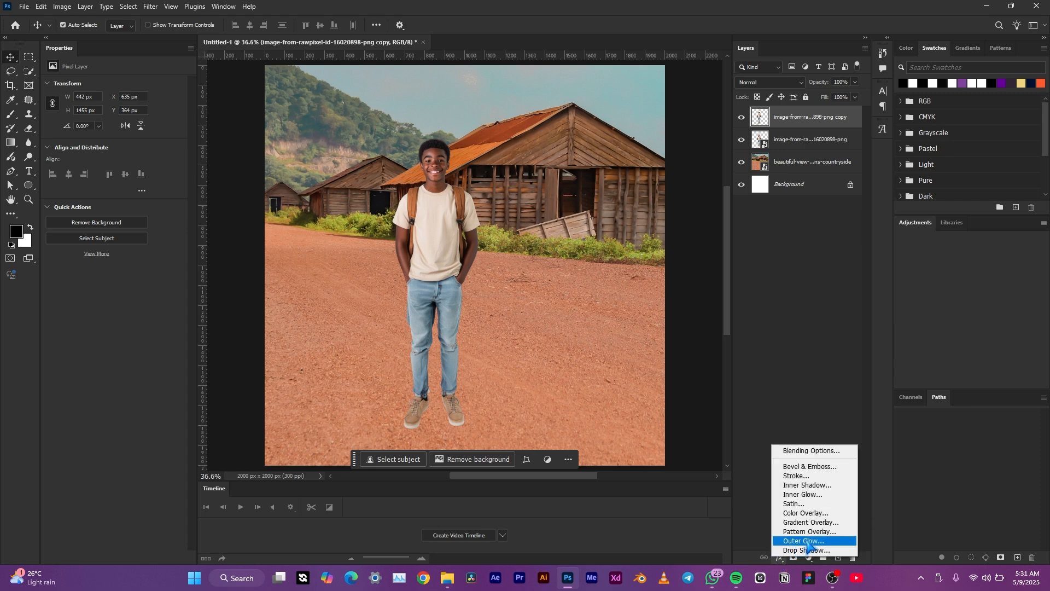
click(820, 514)
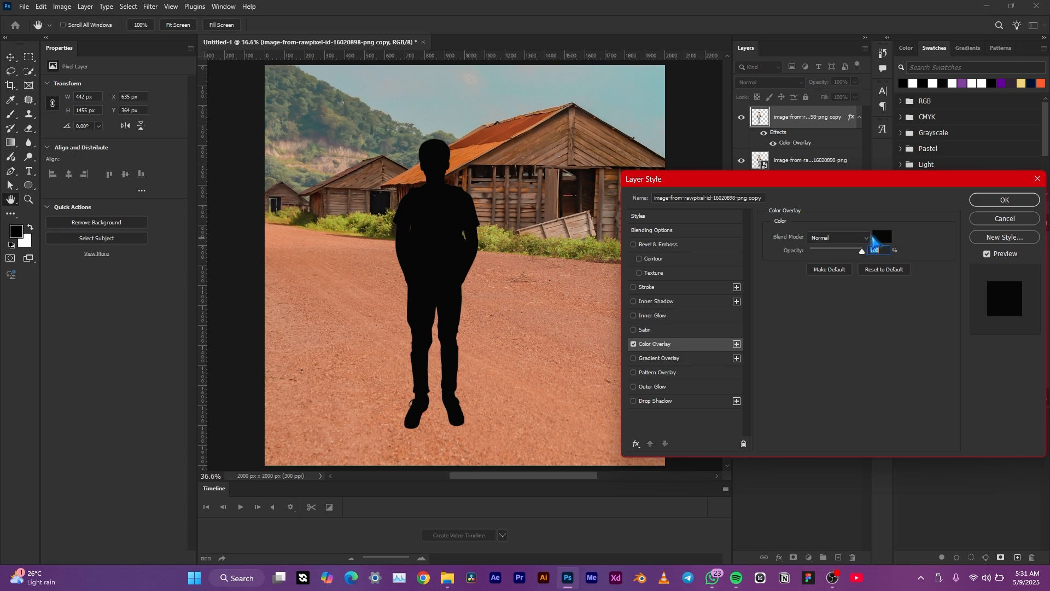
click(881, 237)
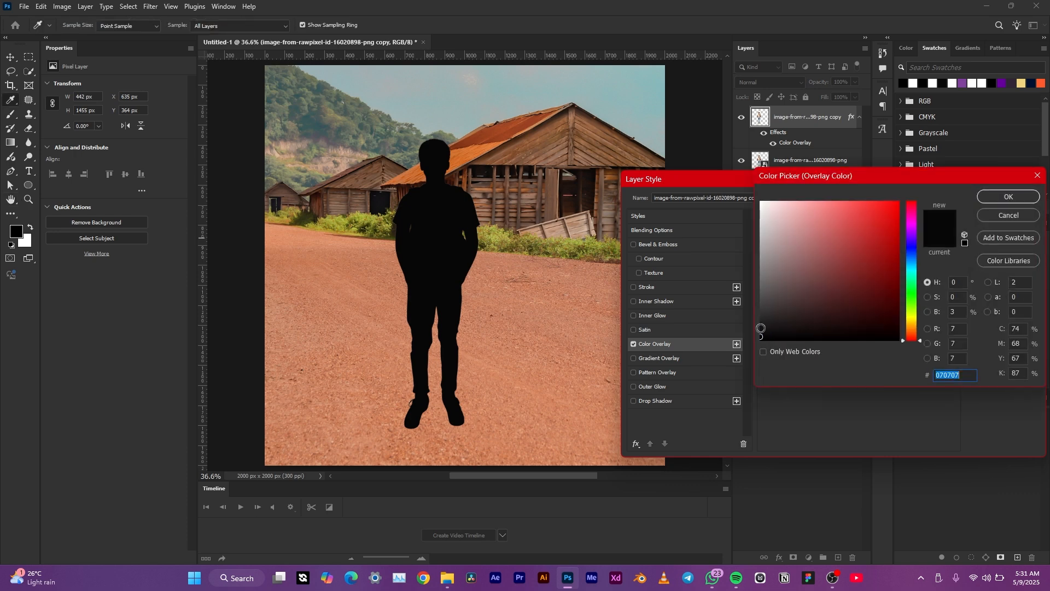
drag(761, 330, 730, 363)
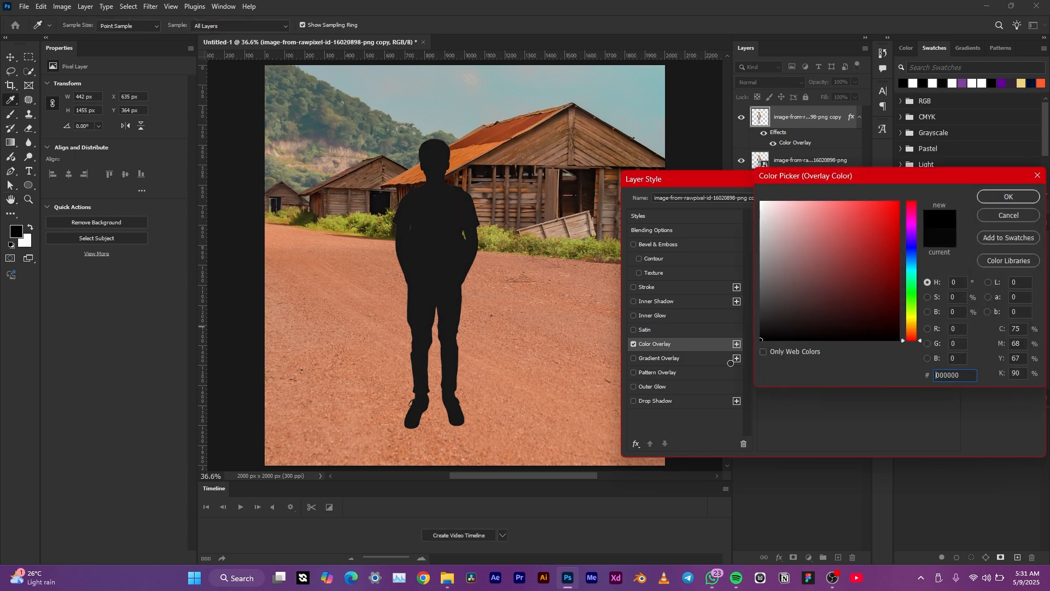
click(1015, 197)
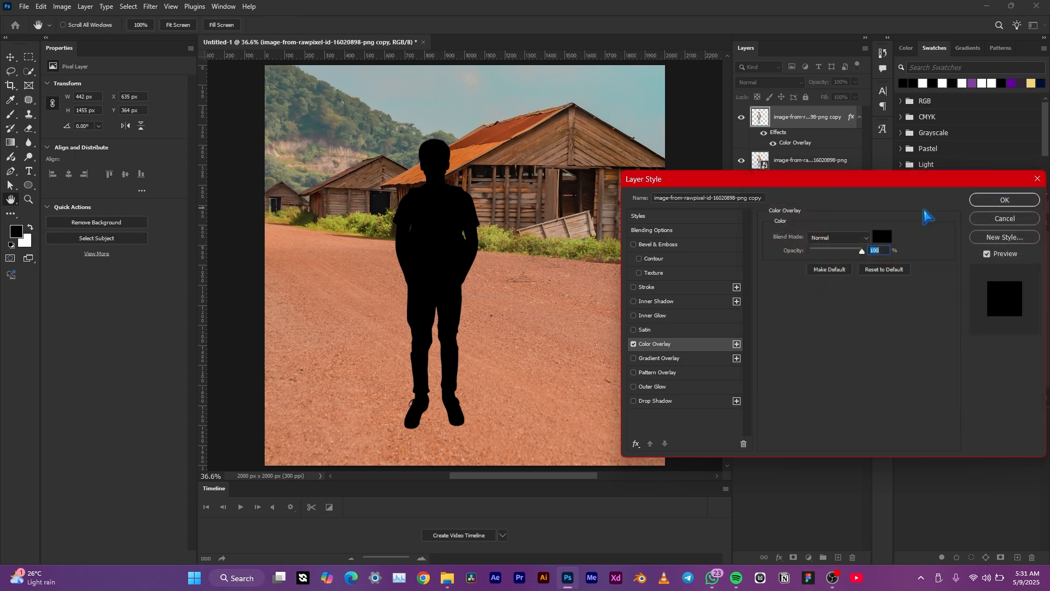
click(984, 200)
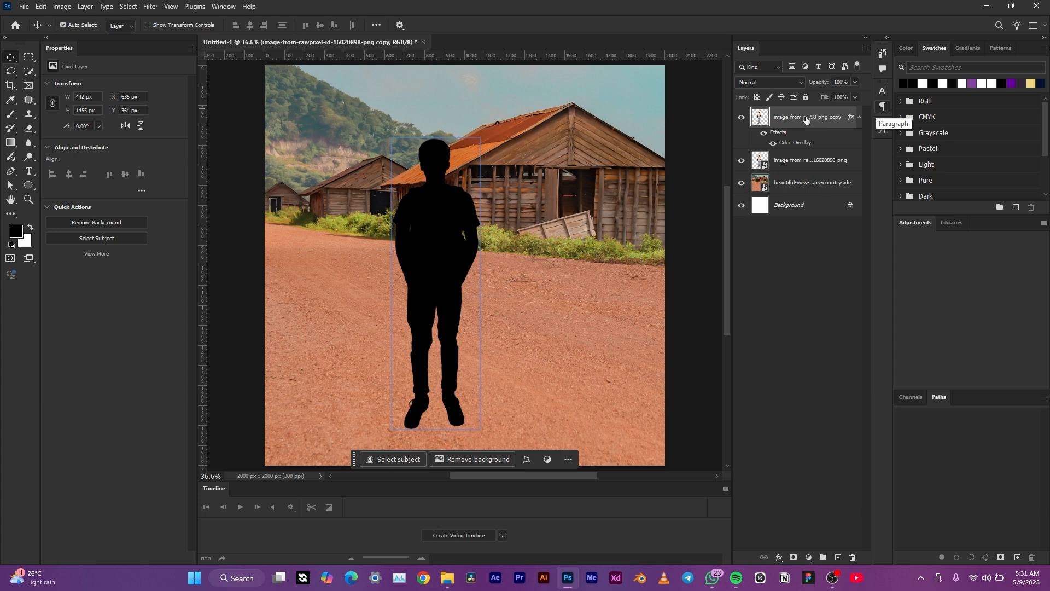
Step: Move the black silhouette layer beneath the original boy layer and select it
drag(805, 119, 802, 174)
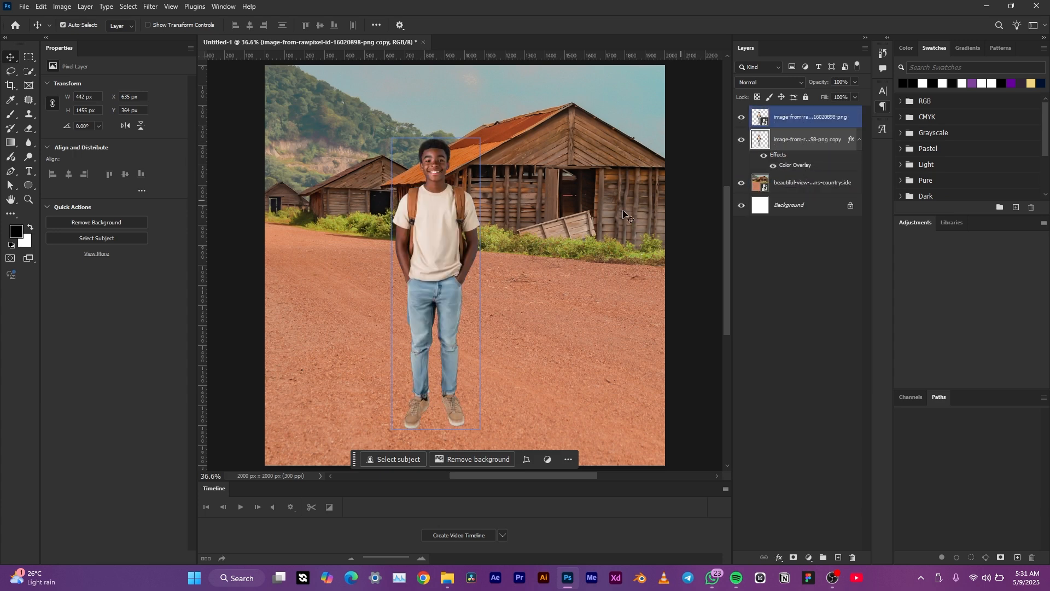
click(788, 134)
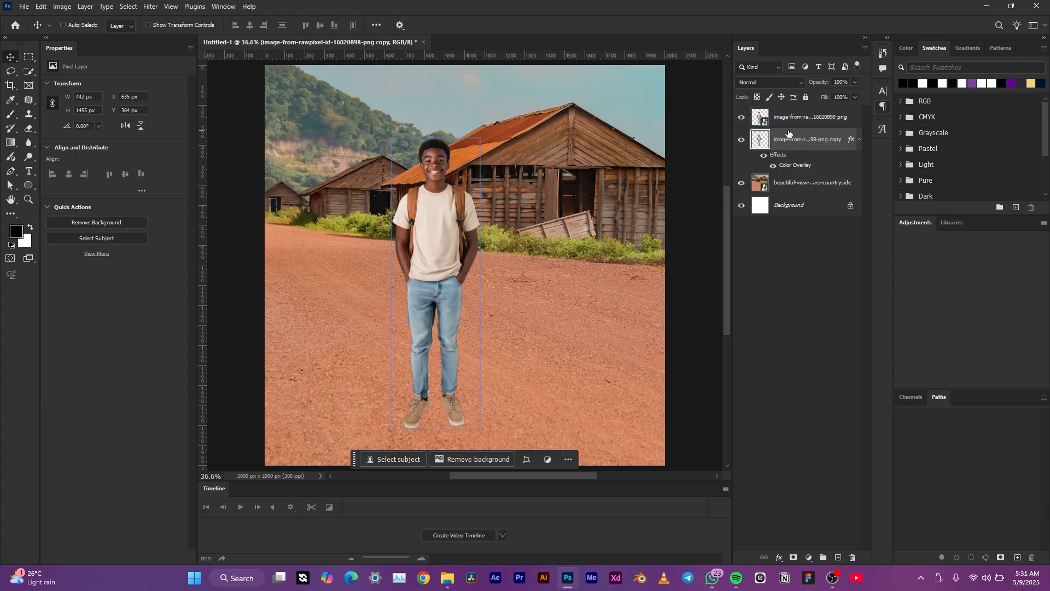
key(ctrl+t)
drag(445, 234, 501, 235)
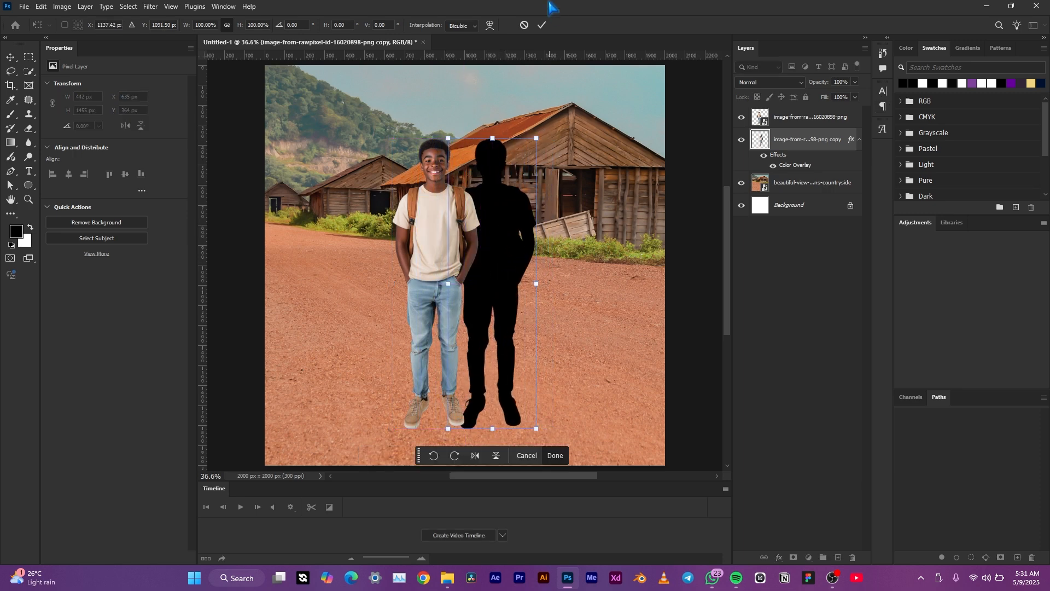
click(523, 24)
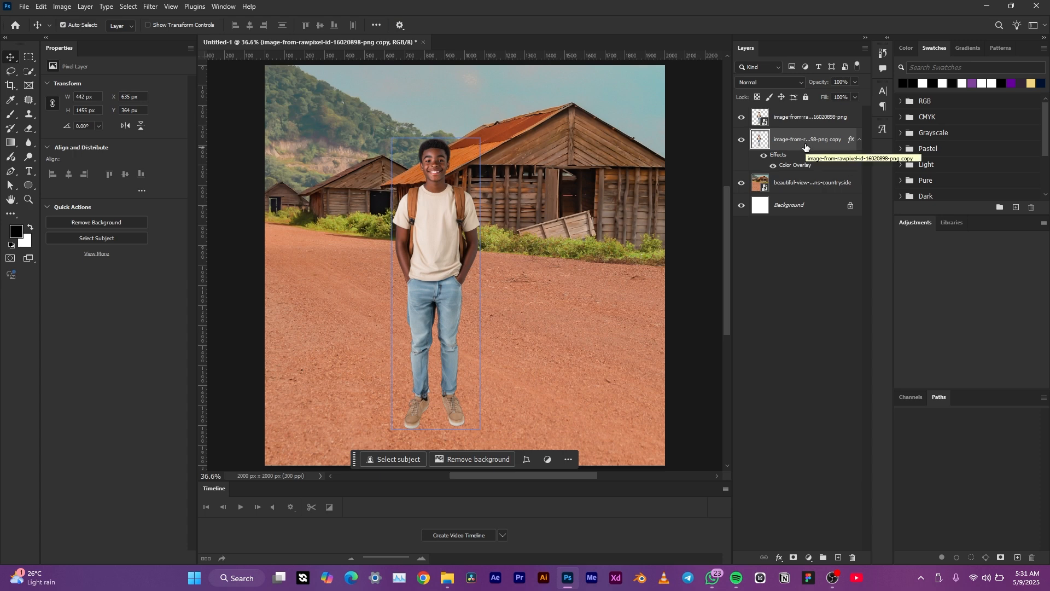
Step: Start Perspective Warp on the silhouette, draw a plane around the whole figure, and switch to warp mode
click(44, 7)
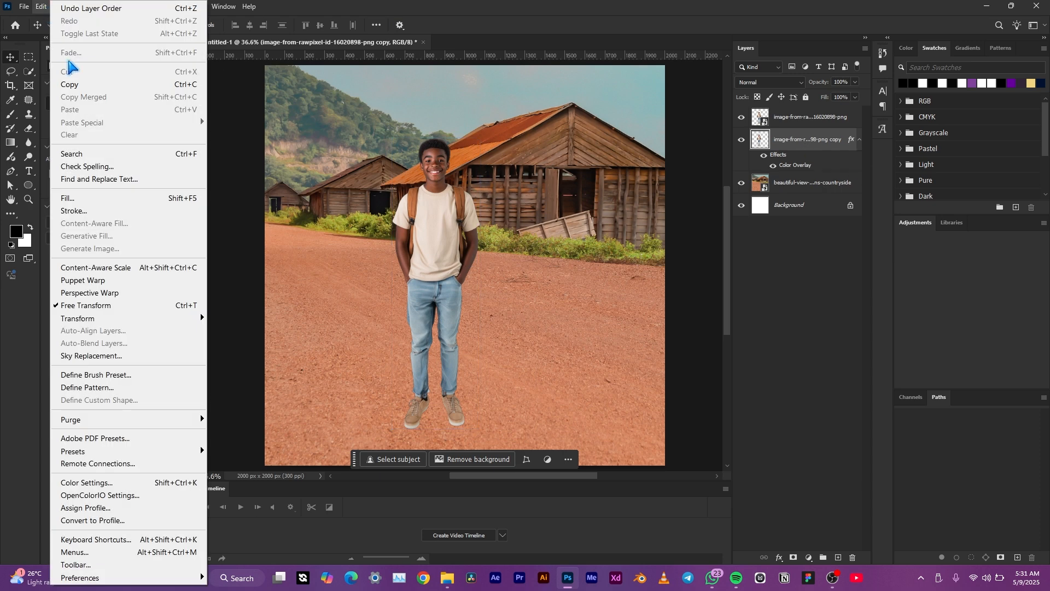
click(120, 293)
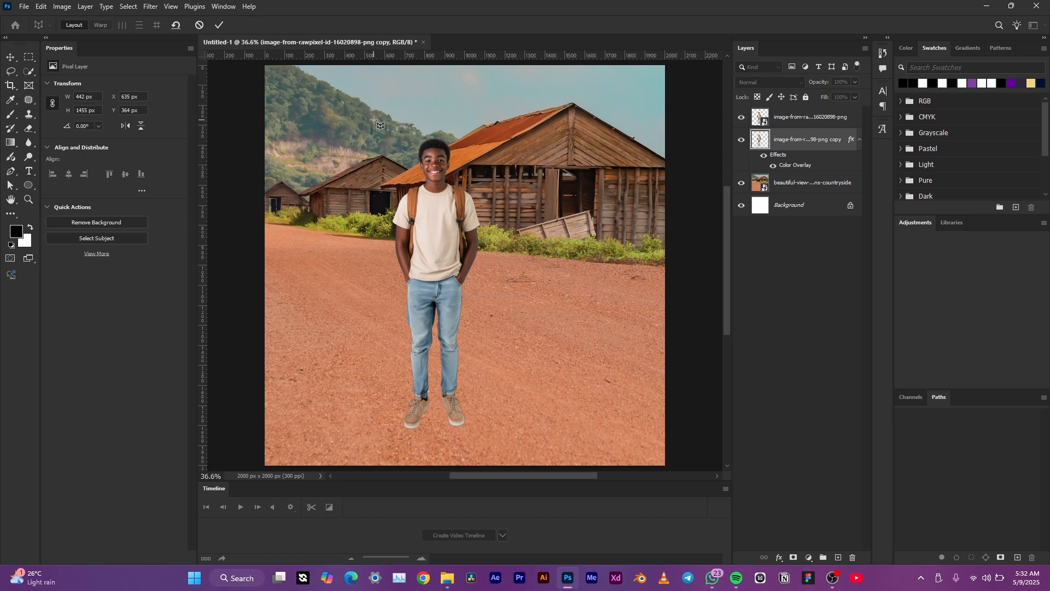
drag(374, 119, 495, 445)
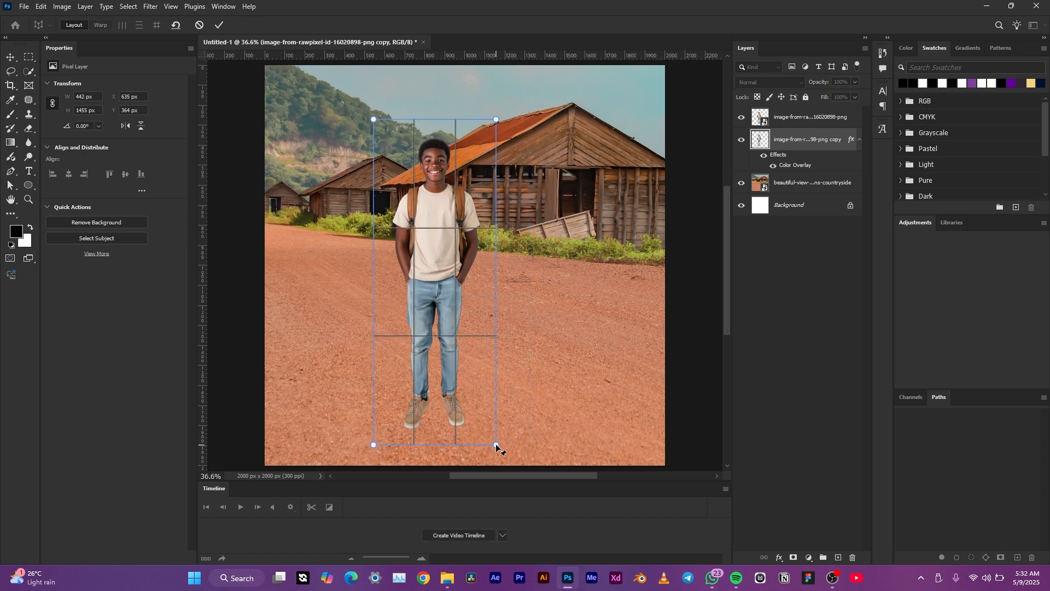
click(101, 25)
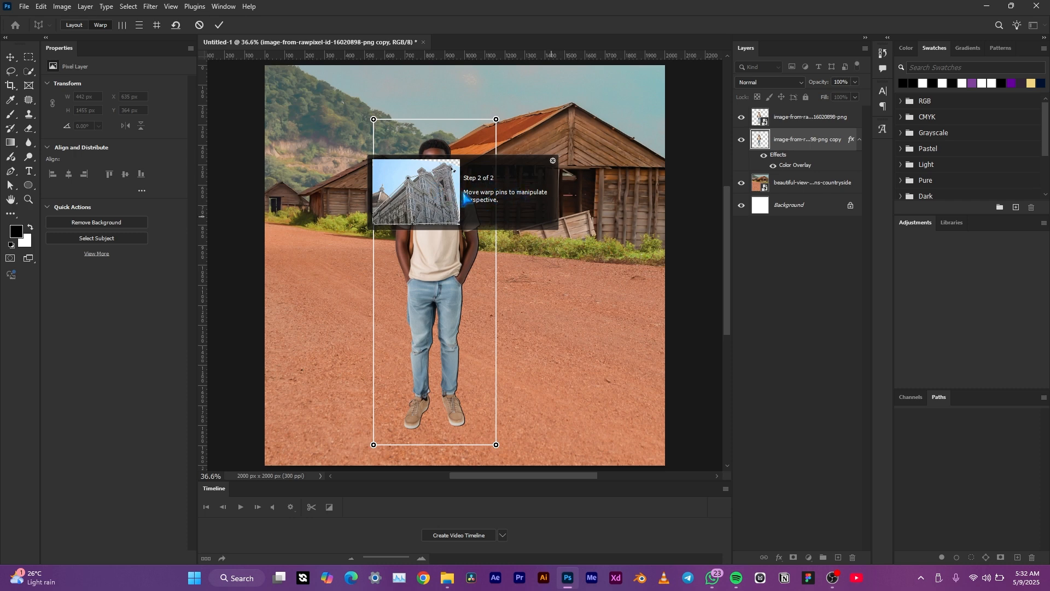
Step: Pull the plane's top corners down and to the right so the silhouette lies on the ground as a shadow, then commit
click(553, 161)
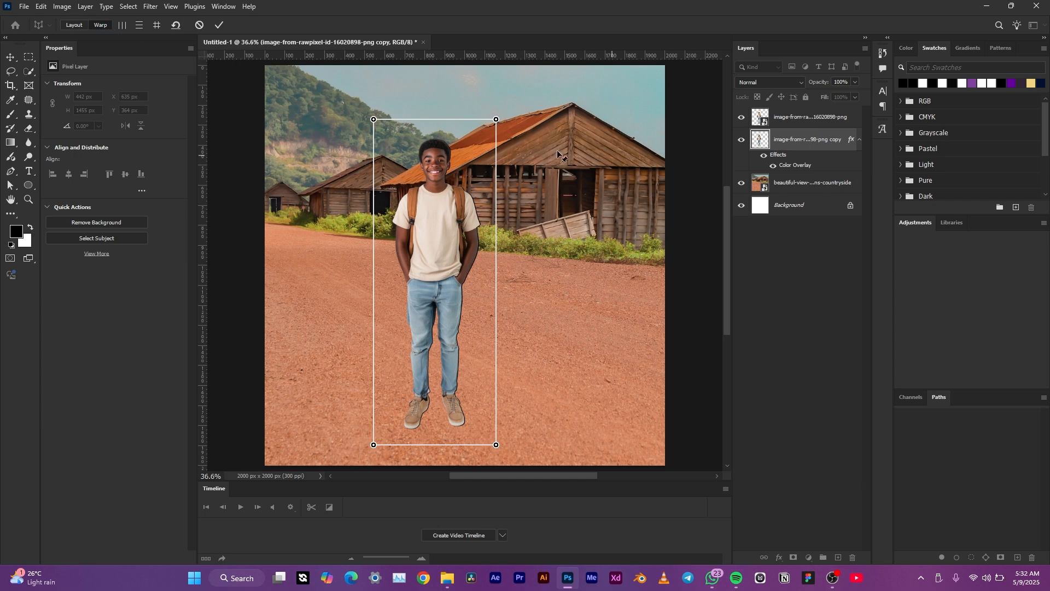
drag(496, 119, 591, 234)
drag(373, 119, 478, 239)
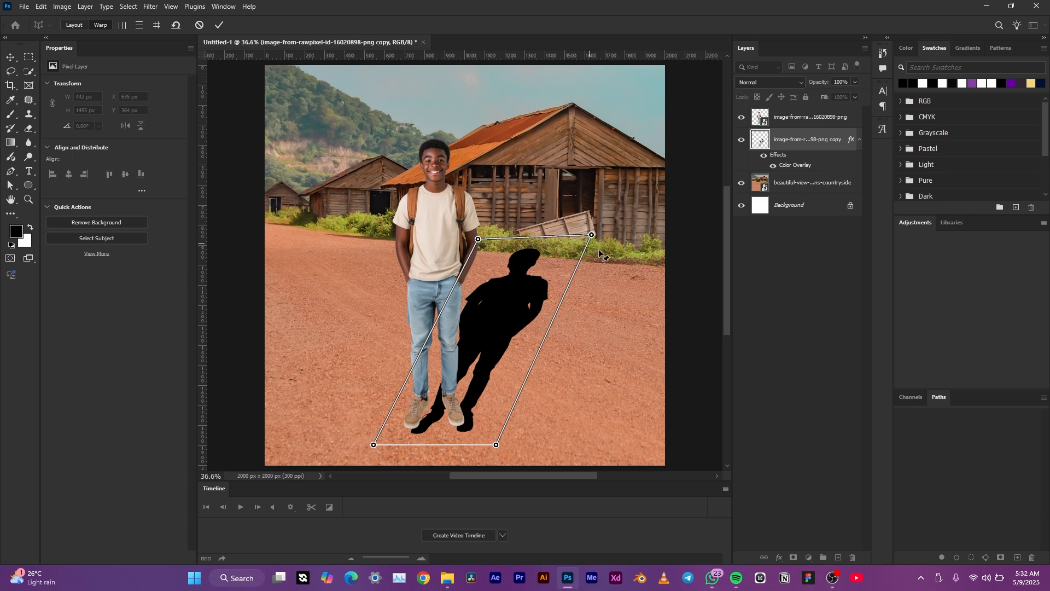
drag(592, 235, 542, 253)
drag(478, 240, 487, 246)
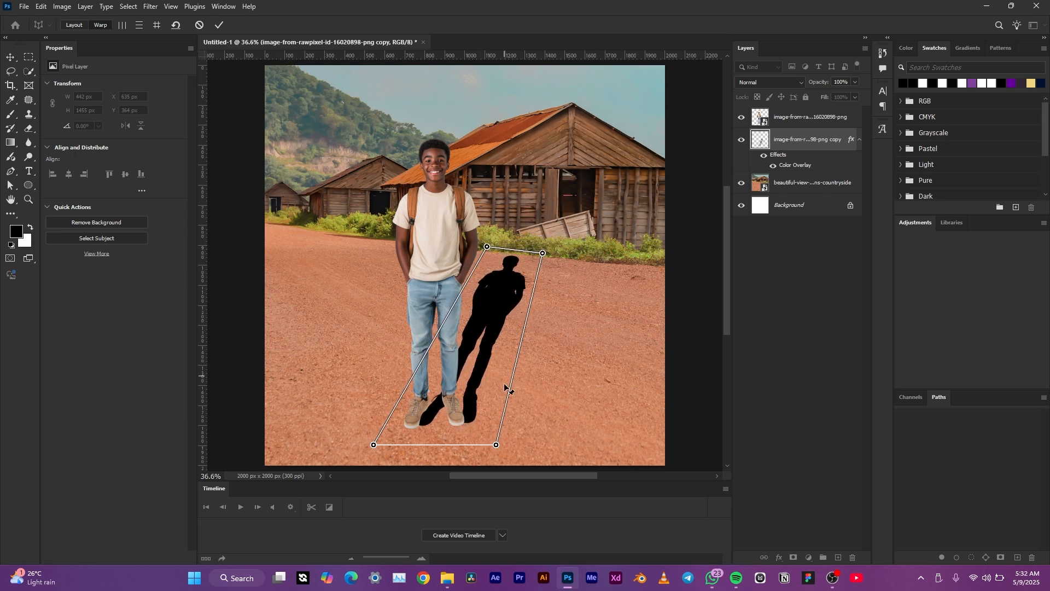
drag(372, 446, 350, 453)
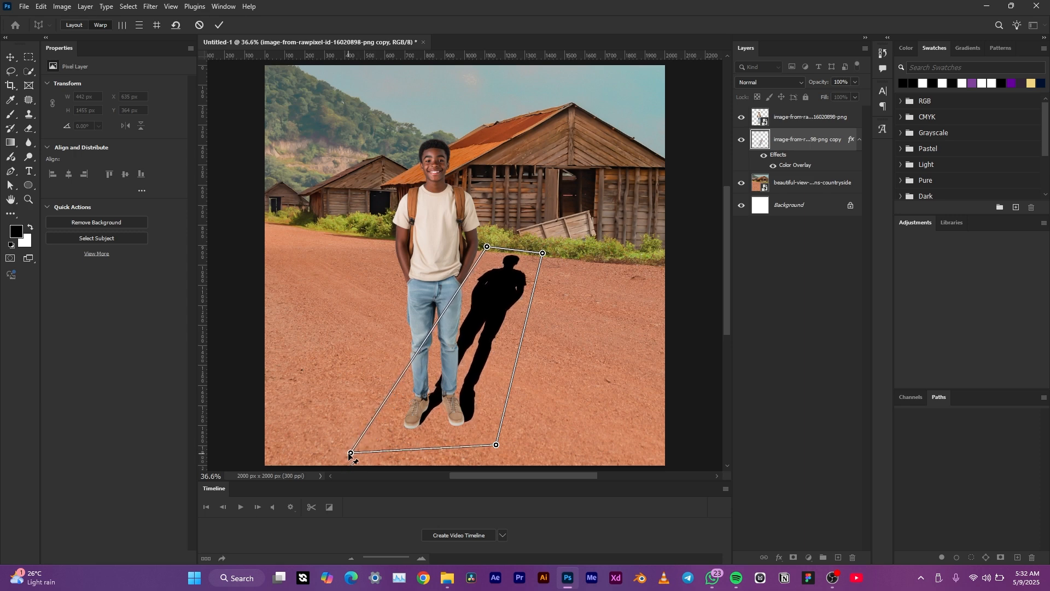
drag(499, 447, 487, 445)
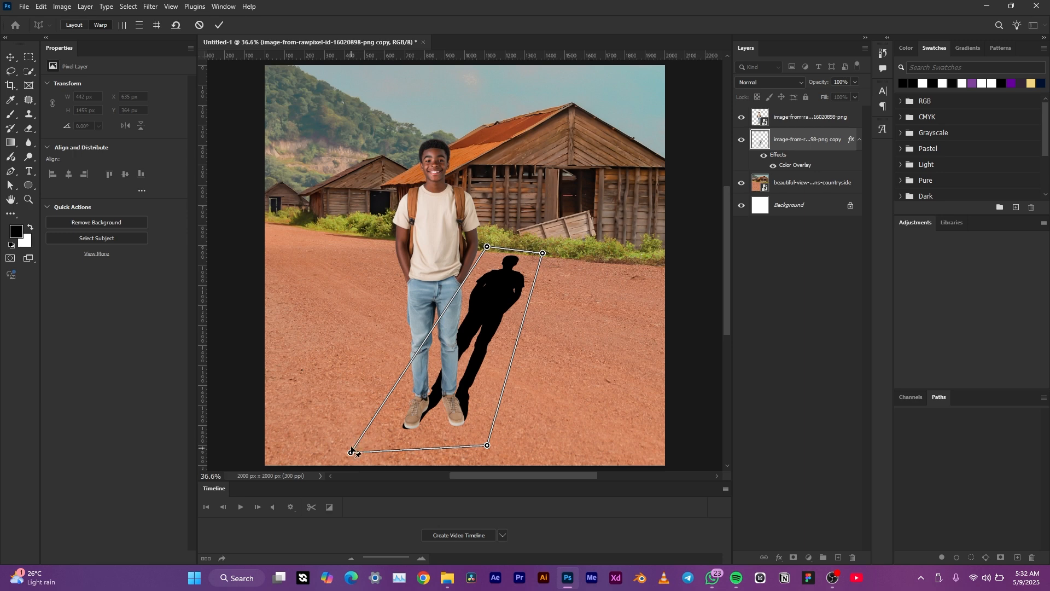
drag(354, 448, 356, 449)
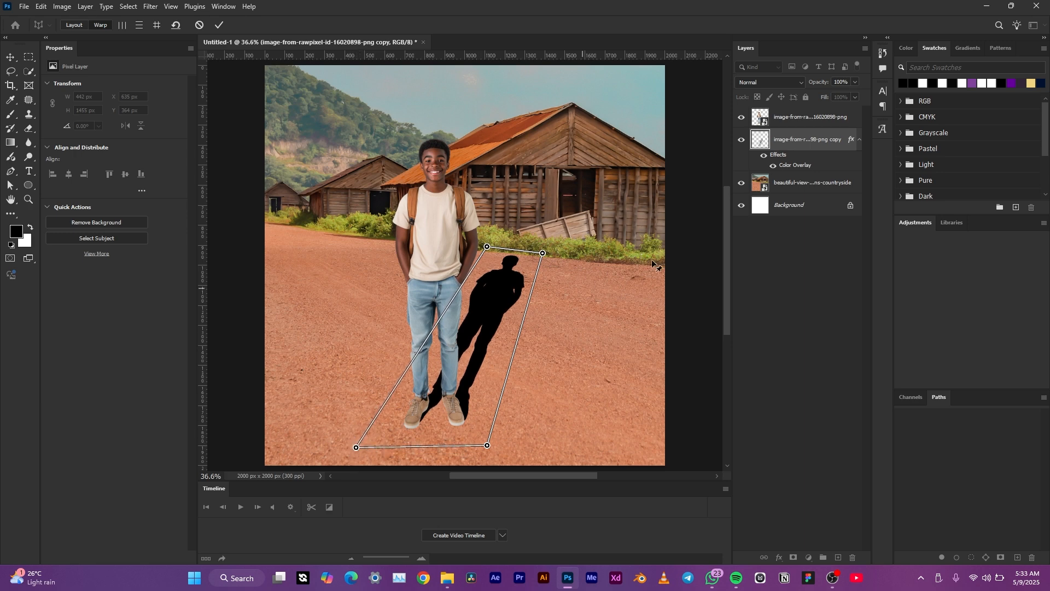
click(220, 25)
Step: Rename the silhouette layer to shadow
click(635, 352)
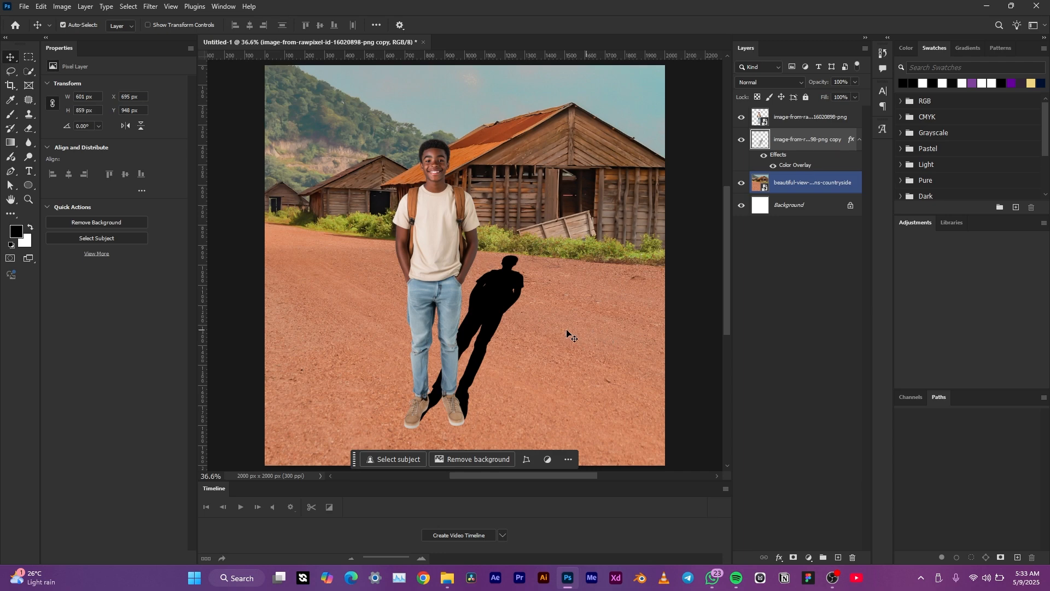
scroll(497, 320, up, 5)
scroll(504, 340, up, 3)
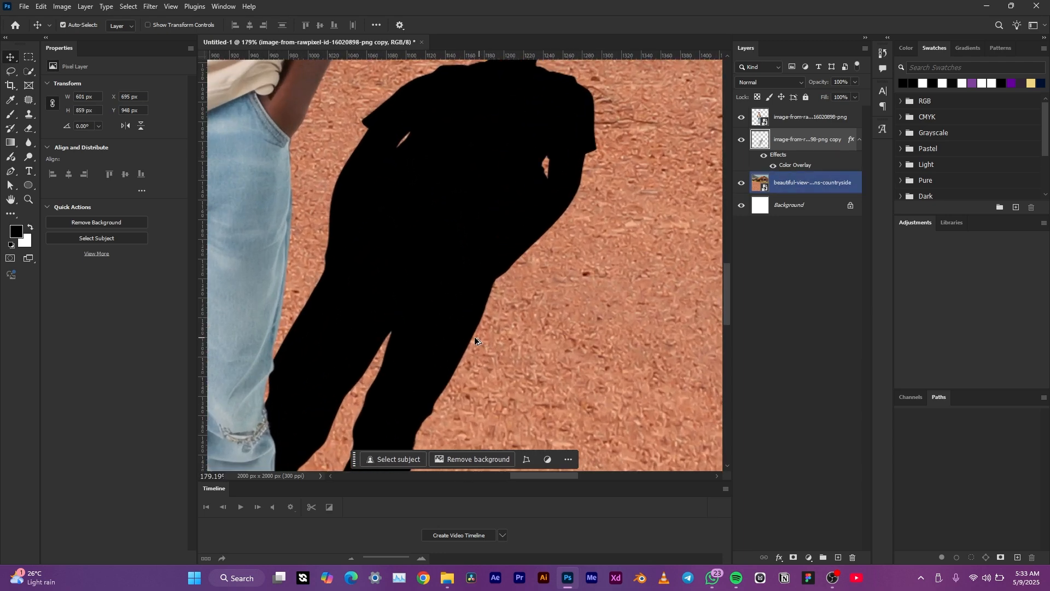
scroll(499, 299, down, 7)
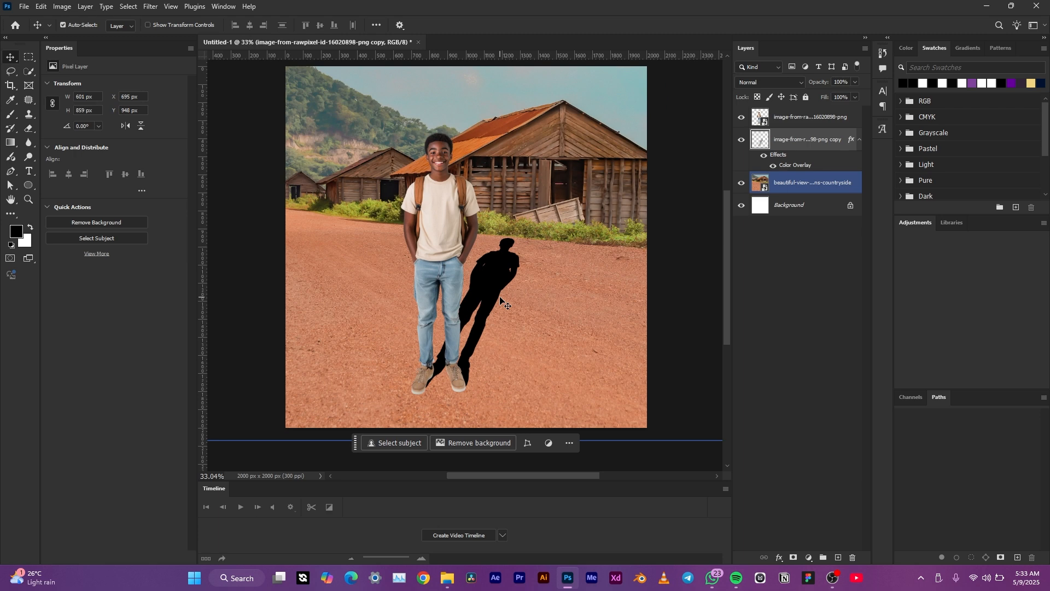
scroll(500, 300, up, 2)
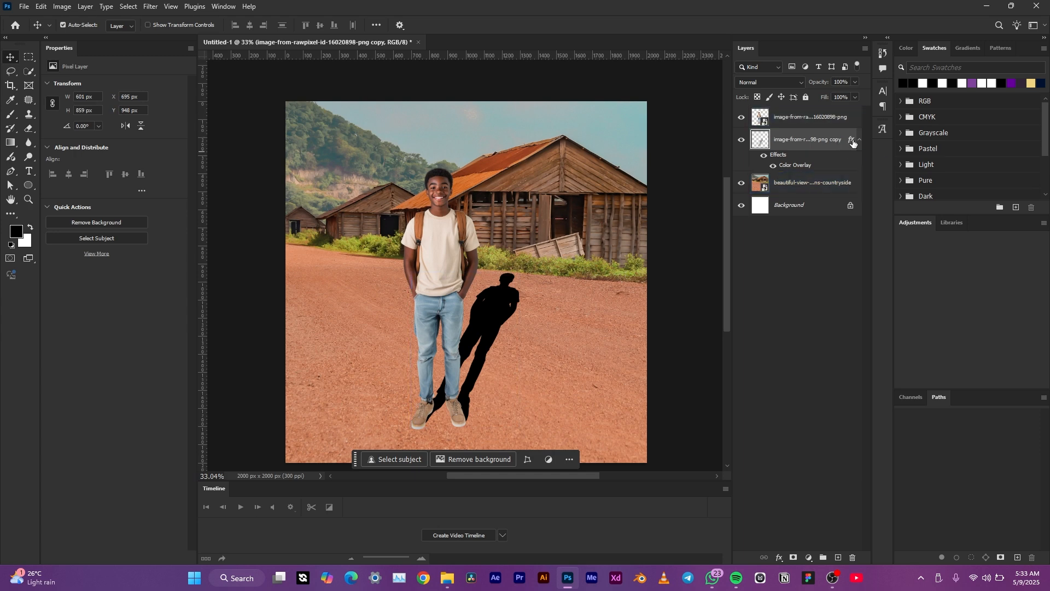
drag(808, 140, 788, 142)
double_click(801, 140)
text(shadow)
key(Return)
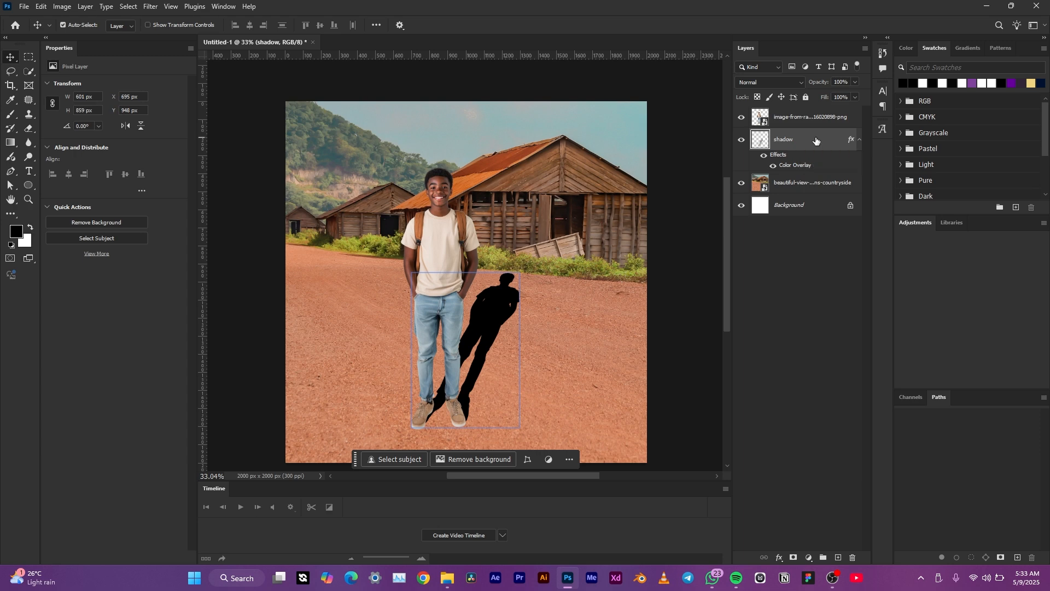
Step: Apply a Gaussian Blur with a radius of 5 pixels to the shadow layer
click(149, 6)
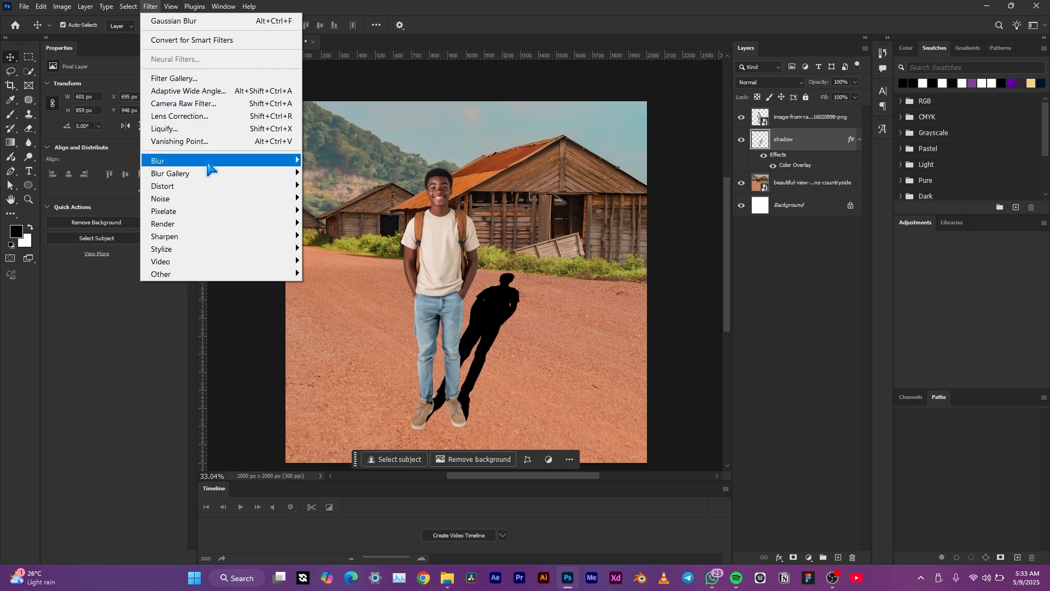
mouse_move(209, 164)
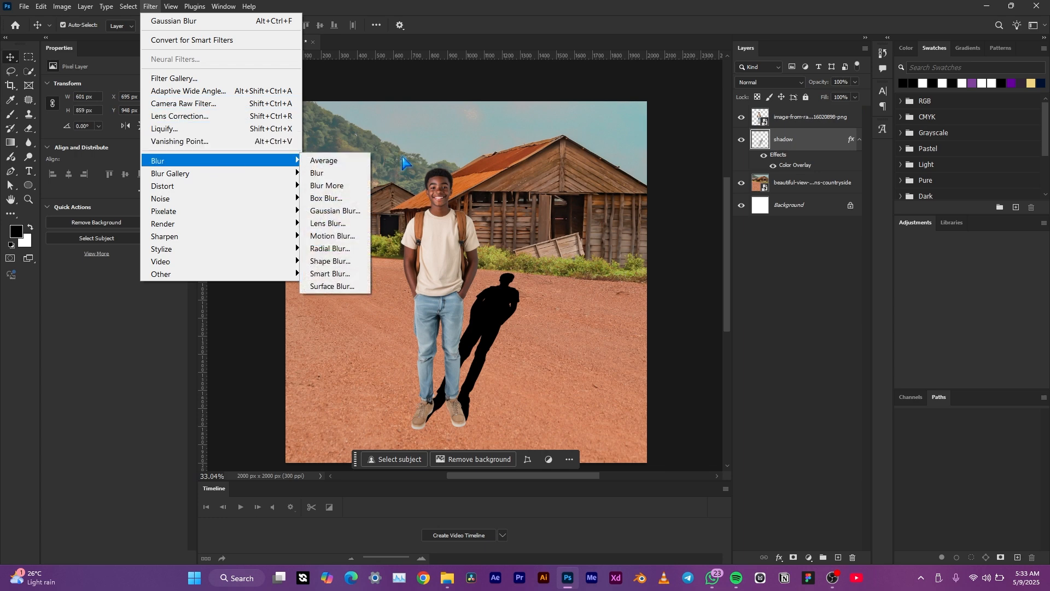
click(354, 213)
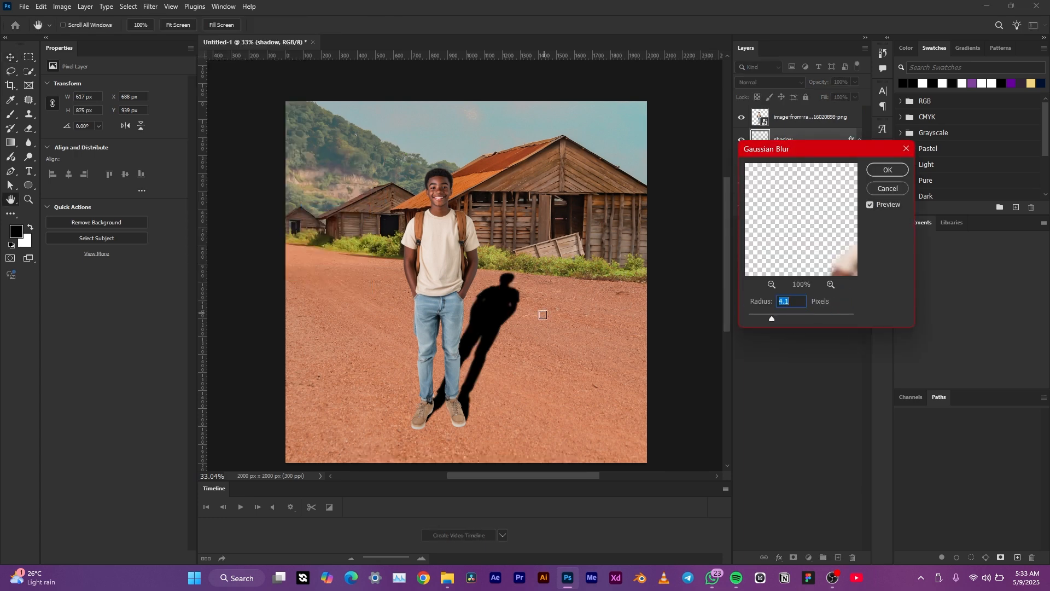
click(501, 327)
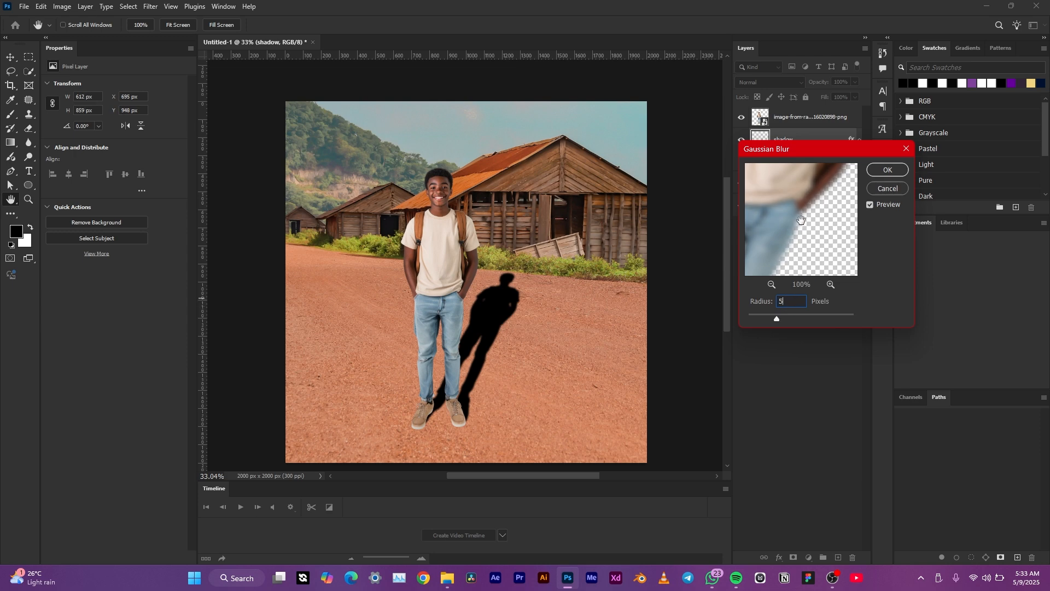
click(887, 170)
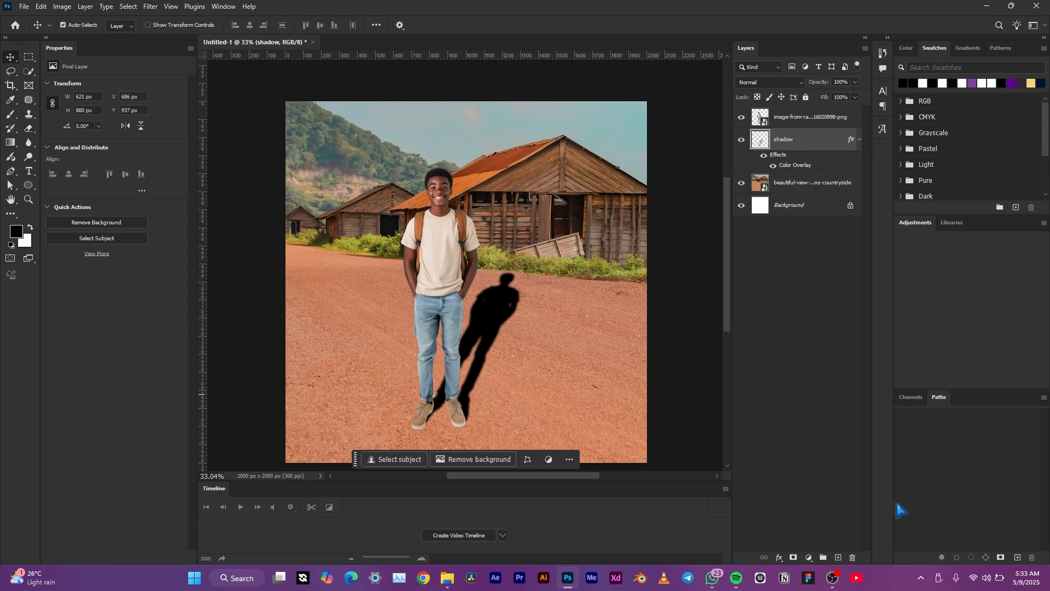
Step: Add a layer mask to the shadow, fade it with a black-to-white linear gradient from the feet outward, and set its opacity to 59%
click(794, 556)
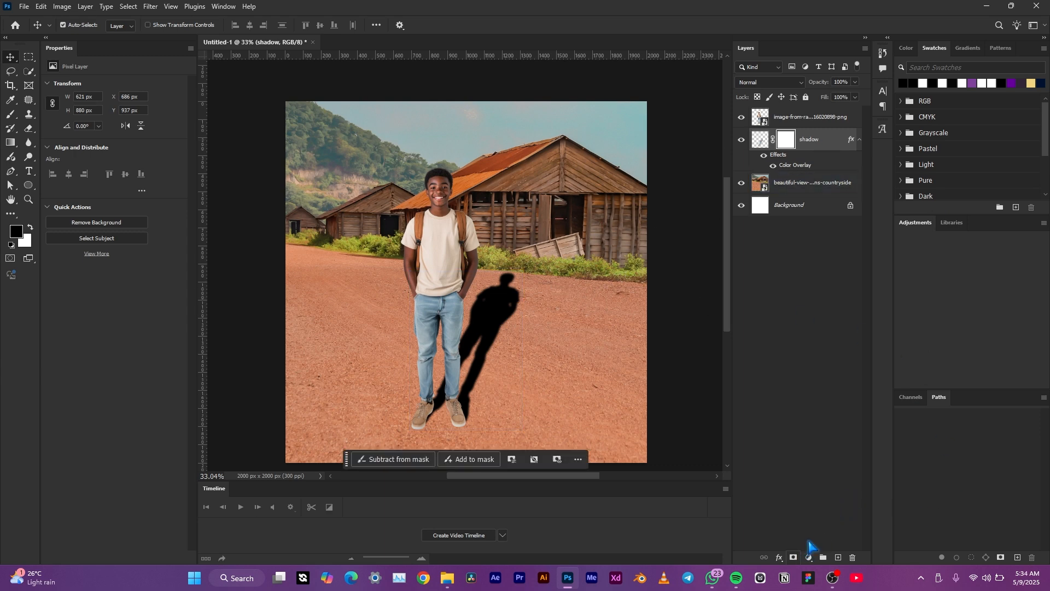
click(10, 144)
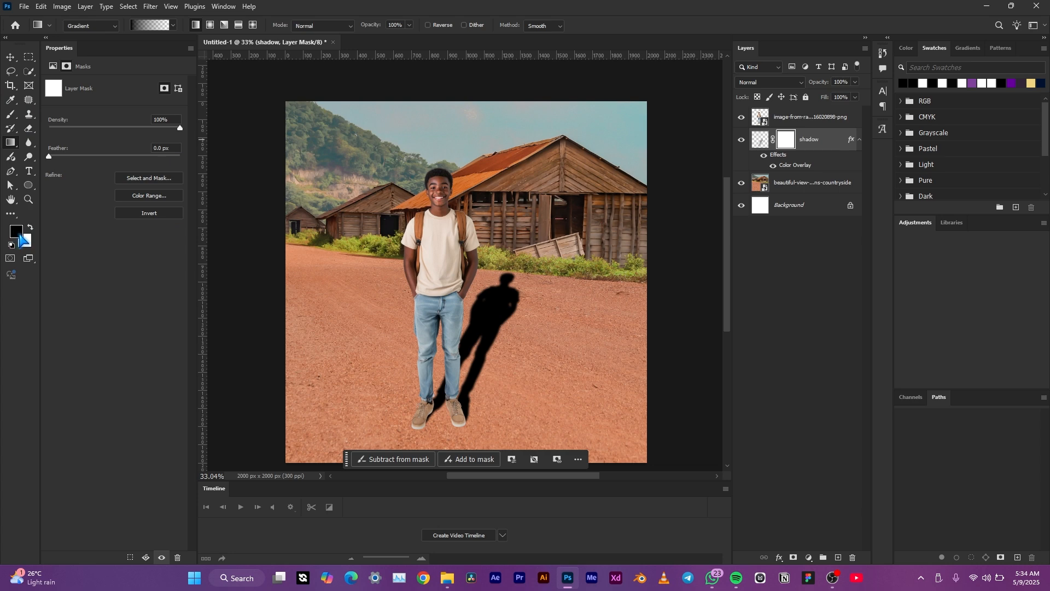
click(173, 25)
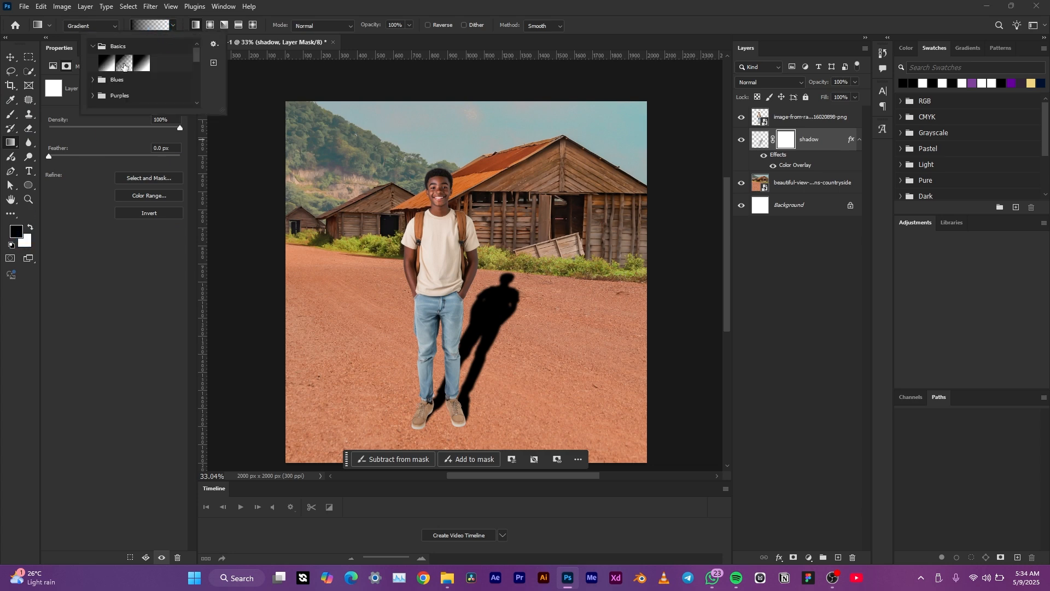
click(123, 65)
click(792, 141)
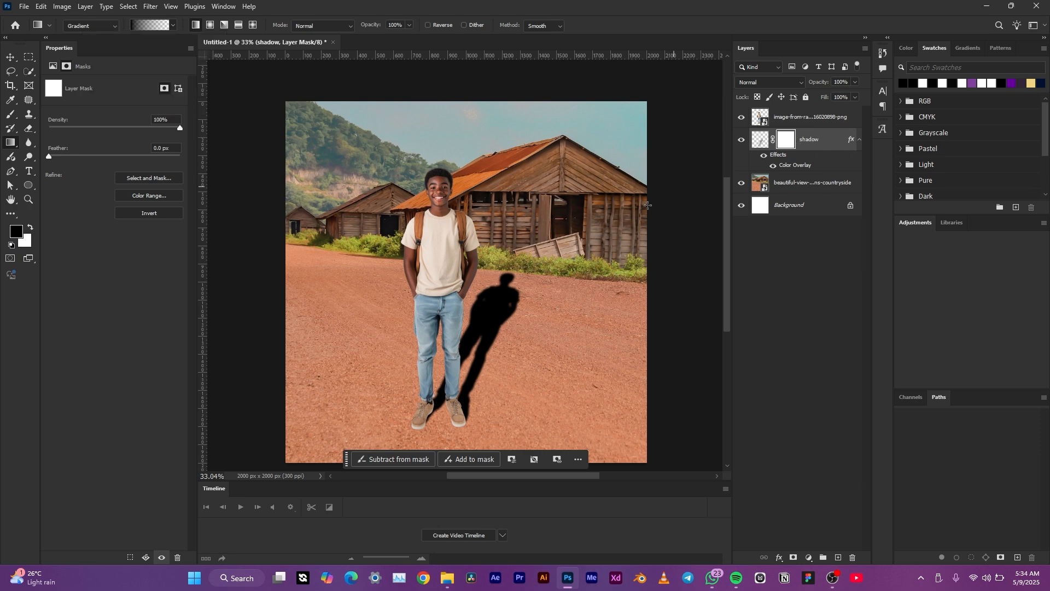
mouse_move(540, 257)
mouse_down()
mouse_move(478, 306)
mouse_move(419, 402)
mouse_move(414, 383)
mouse_move(406, 389)
mouse_move(417, 407)
mouse_move(540, 259)
mouse_move(511, 265)
mouse_move(537, 265)
mouse_up()
click(10, 56)
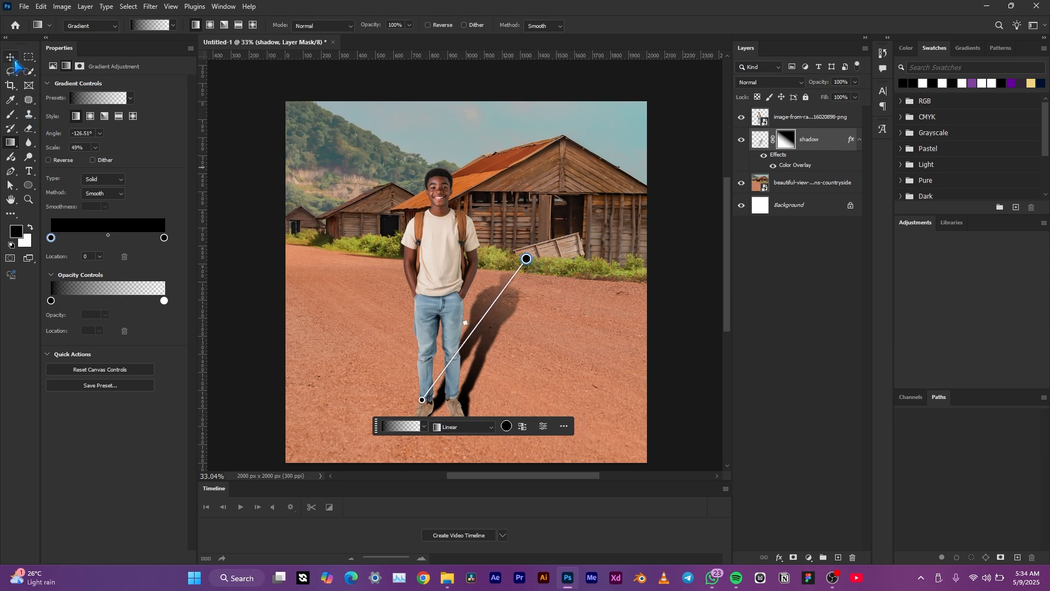
click(838, 140)
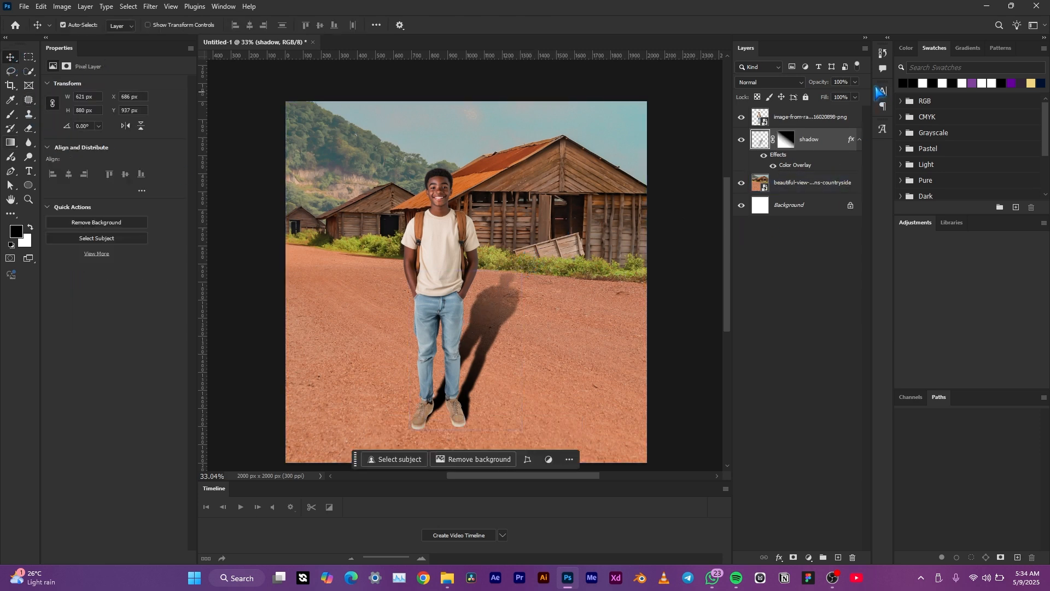
click(855, 82)
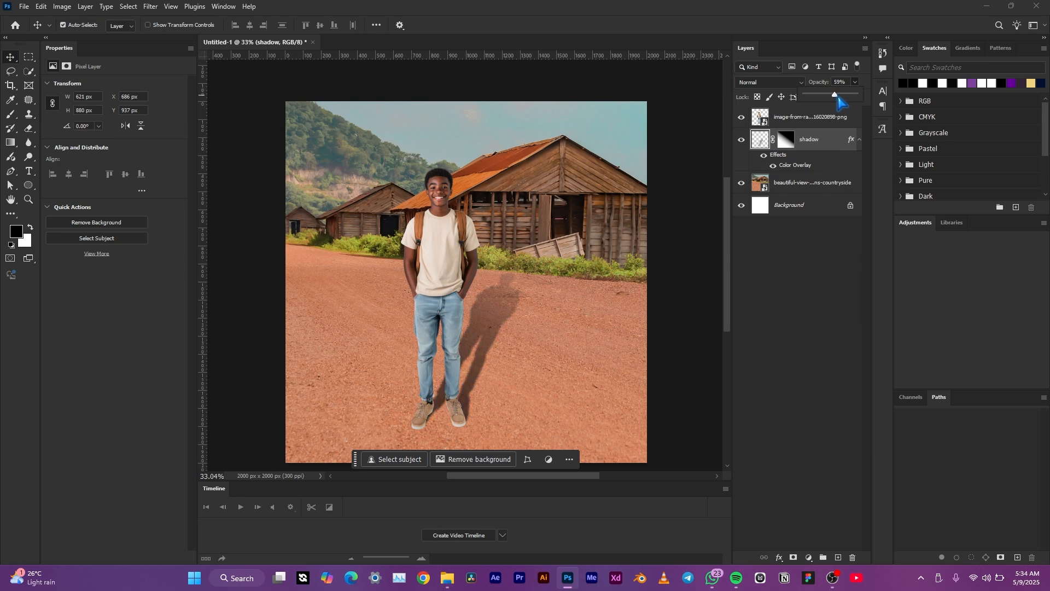
Step: Link the boy layer with the shadow layer and move them together up and to the right
click(793, 273)
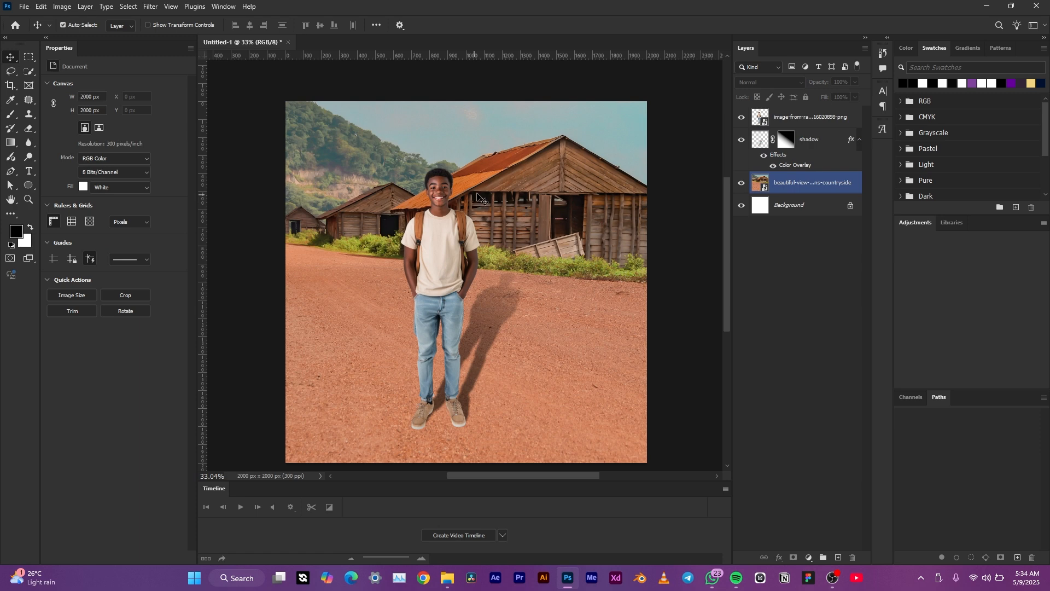
click(456, 236)
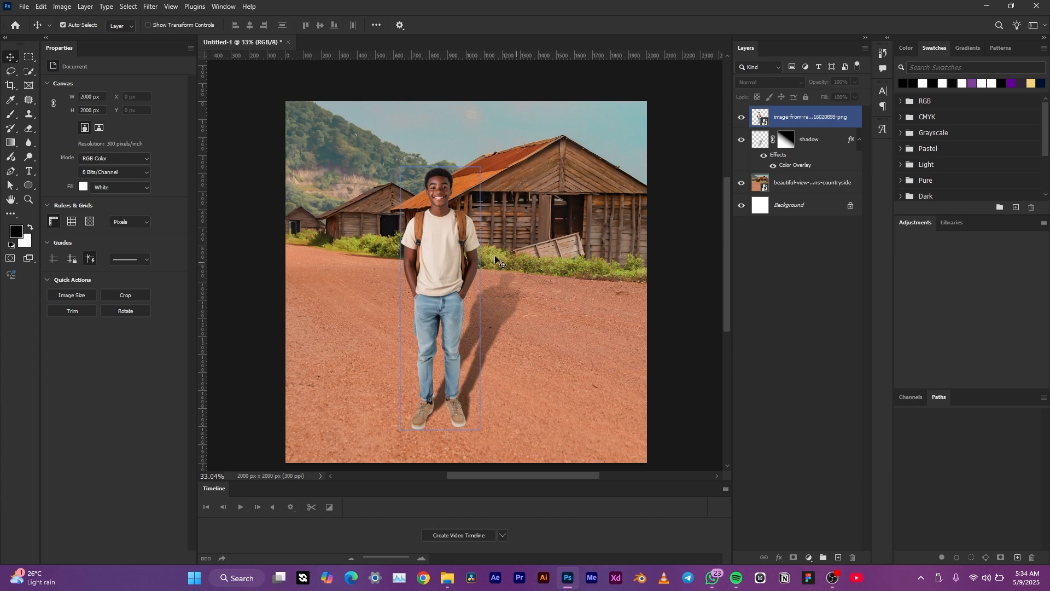
click(494, 258)
click(810, 116)
click(806, 141)
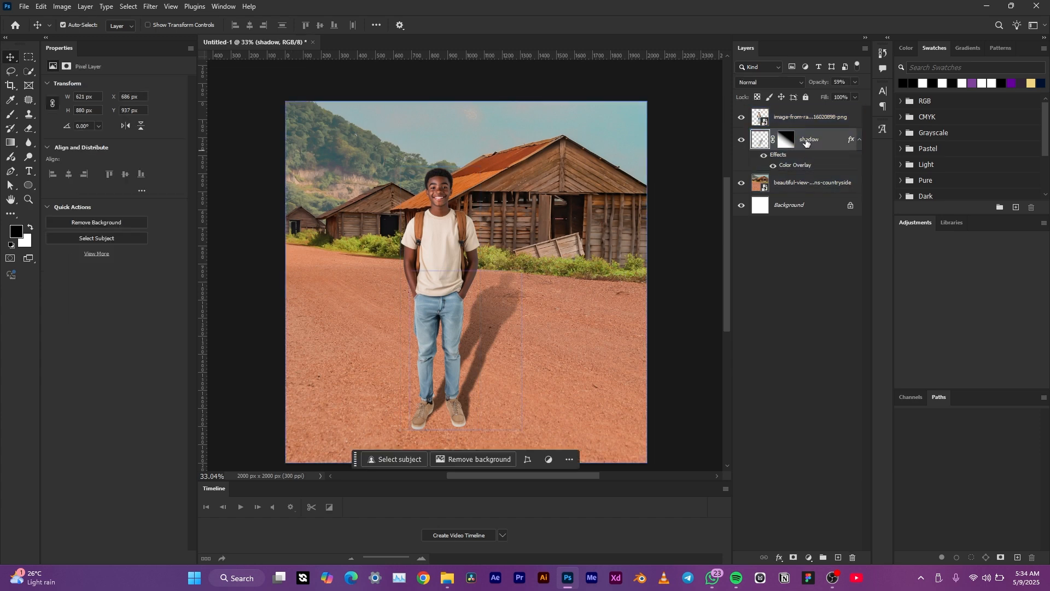
shift+click(814, 121)
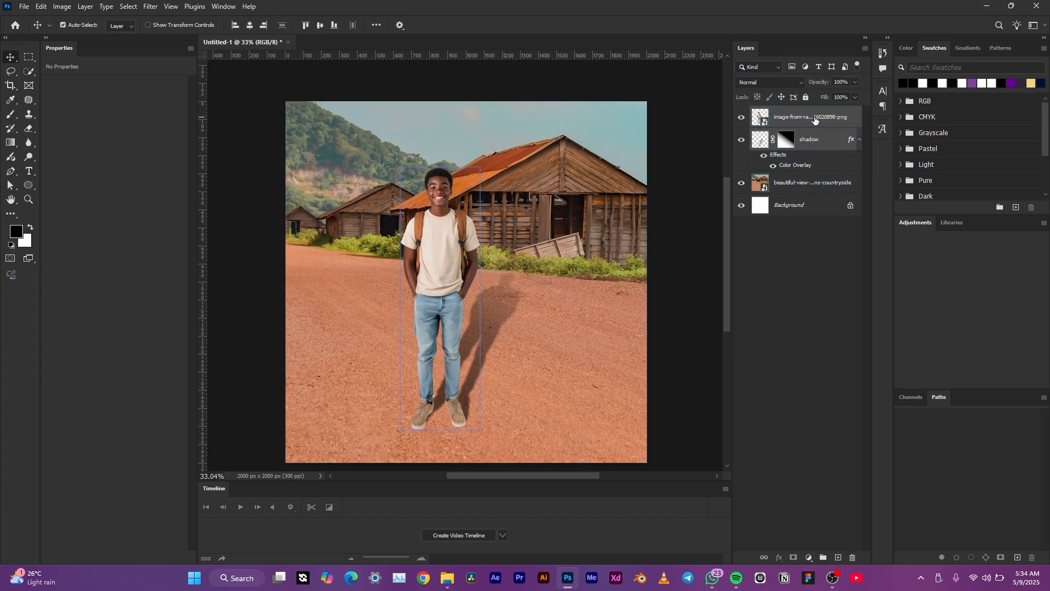
right_click(814, 119)
click(870, 258)
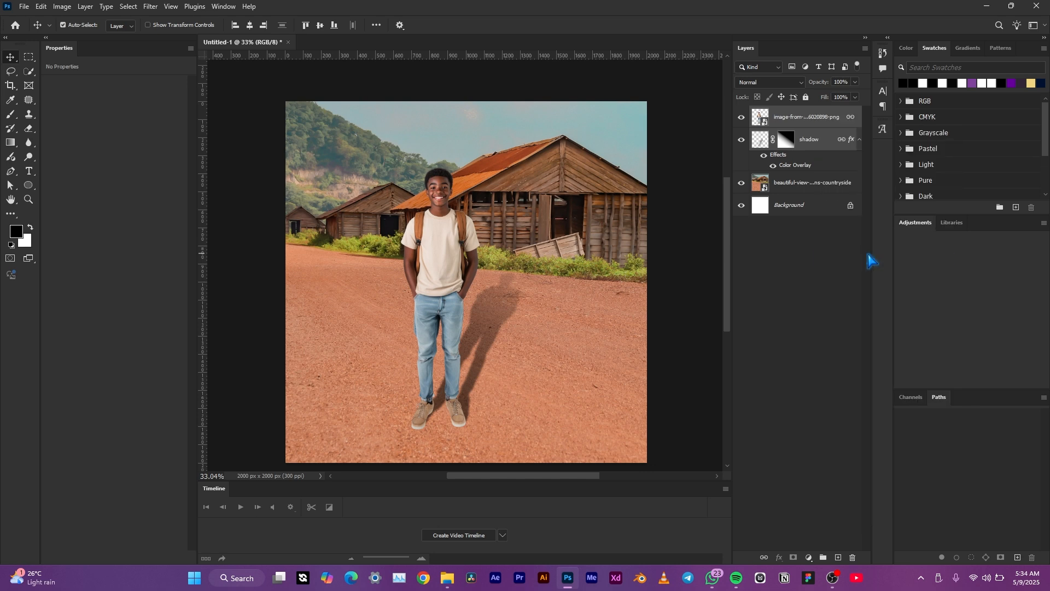
click(823, 120)
drag(441, 277, 486, 256)
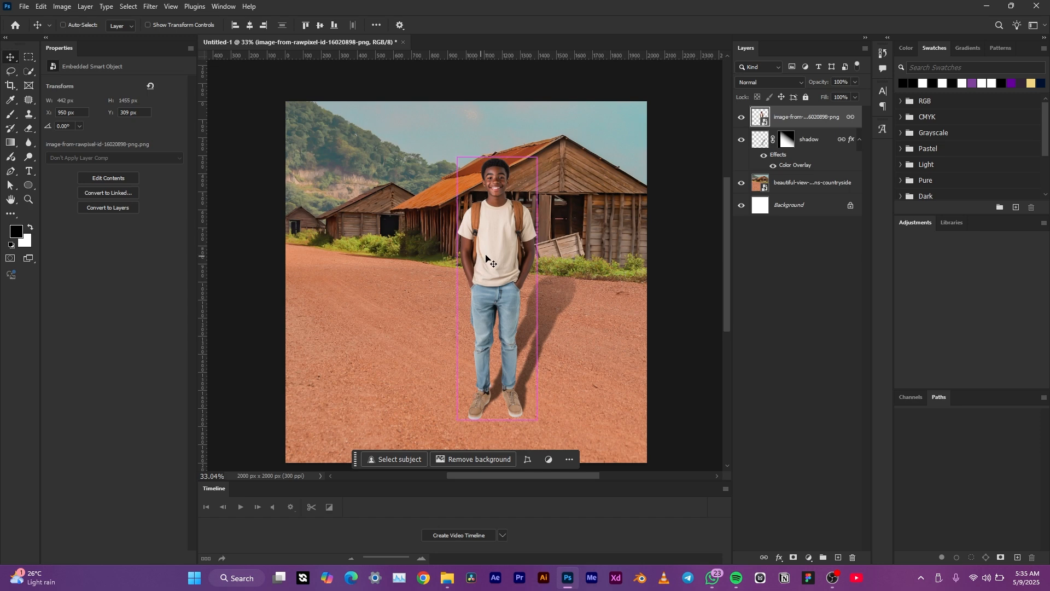
Step: Free Transform the boy to about 110% size, positioning him just left of the road's centre, and commit
key(ctrl+t)
drag(578, 159, 544, 232)
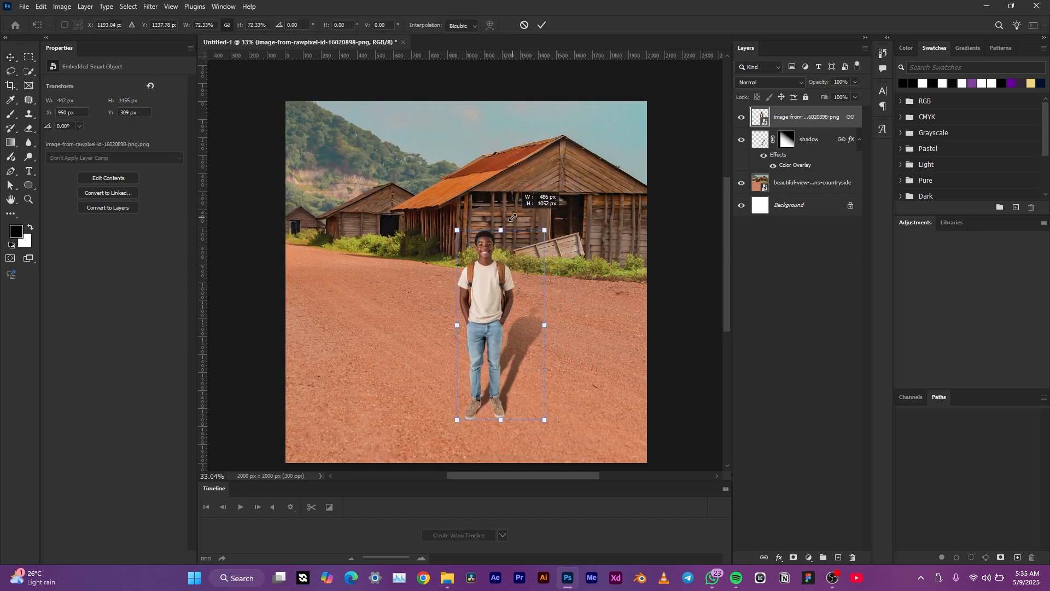
drag(475, 315, 419, 299)
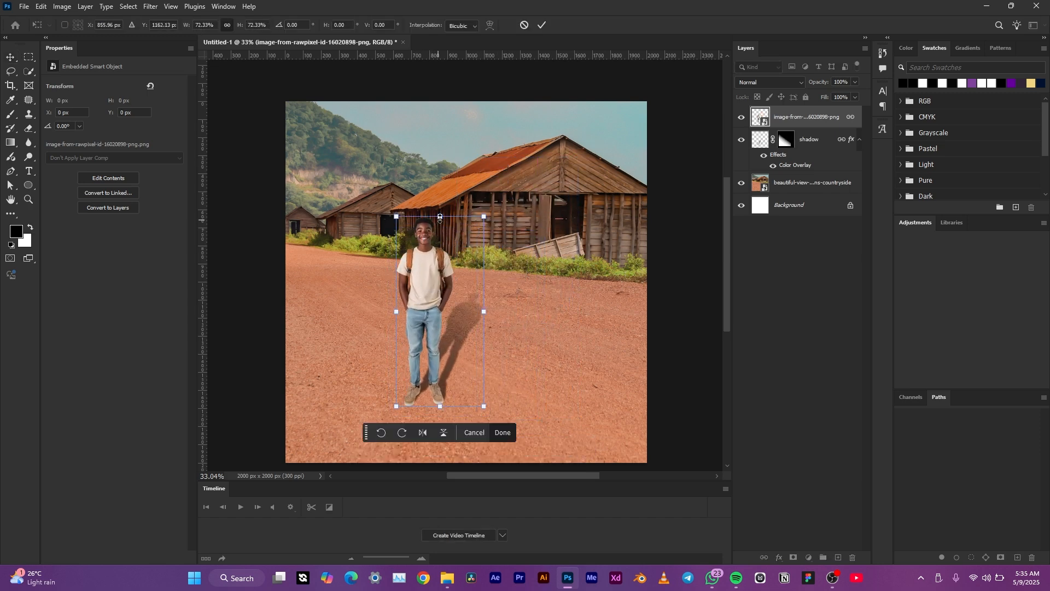
drag(440, 218, 461, 83)
drag(418, 235, 408, 318)
drag(428, 167, 442, 238)
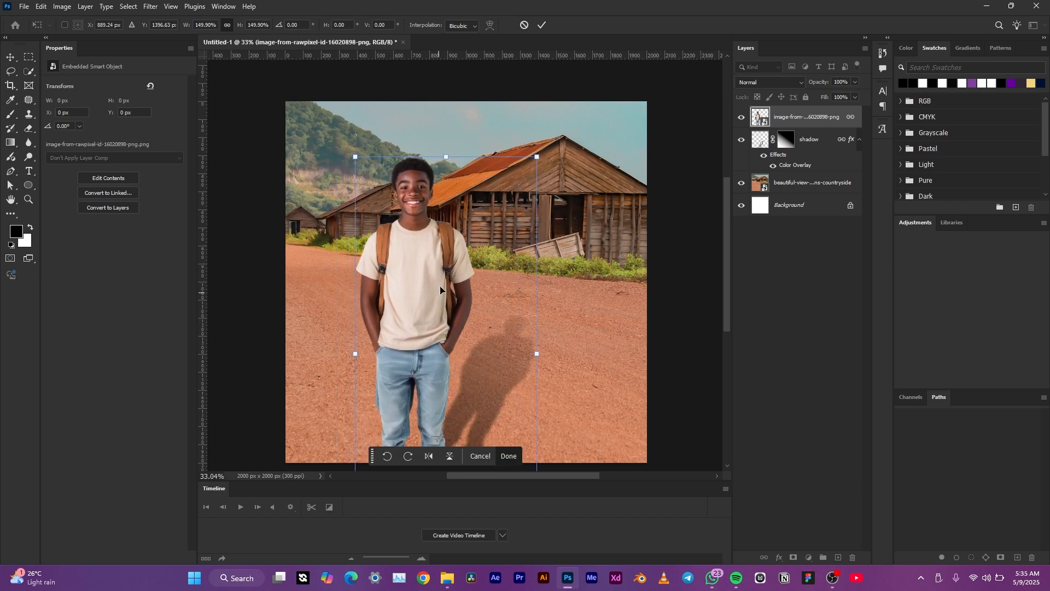
drag(440, 290, 437, 244)
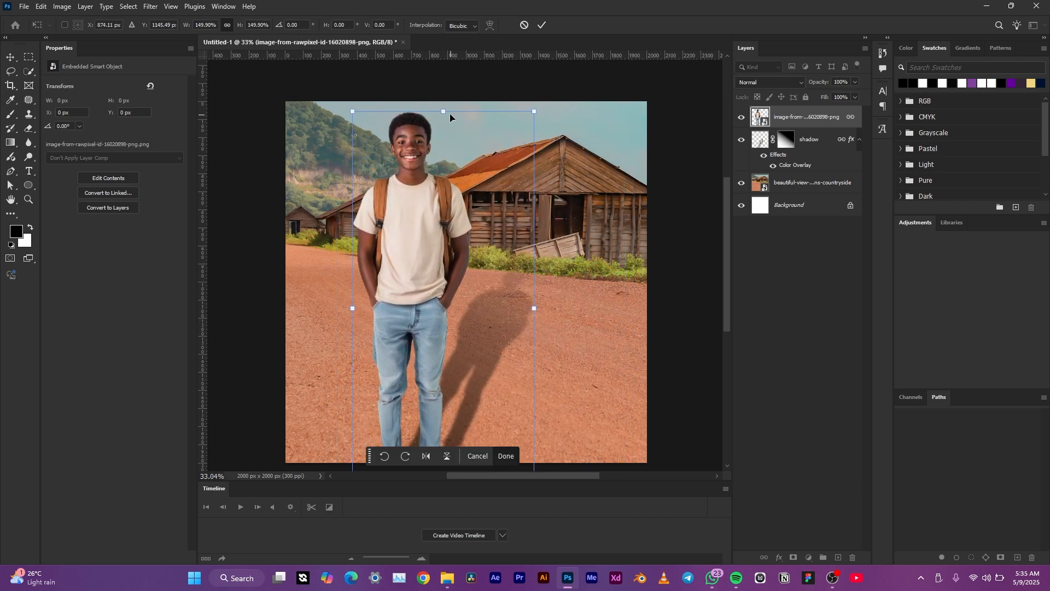
drag(450, 117, 450, 222)
drag(409, 324, 433, 244)
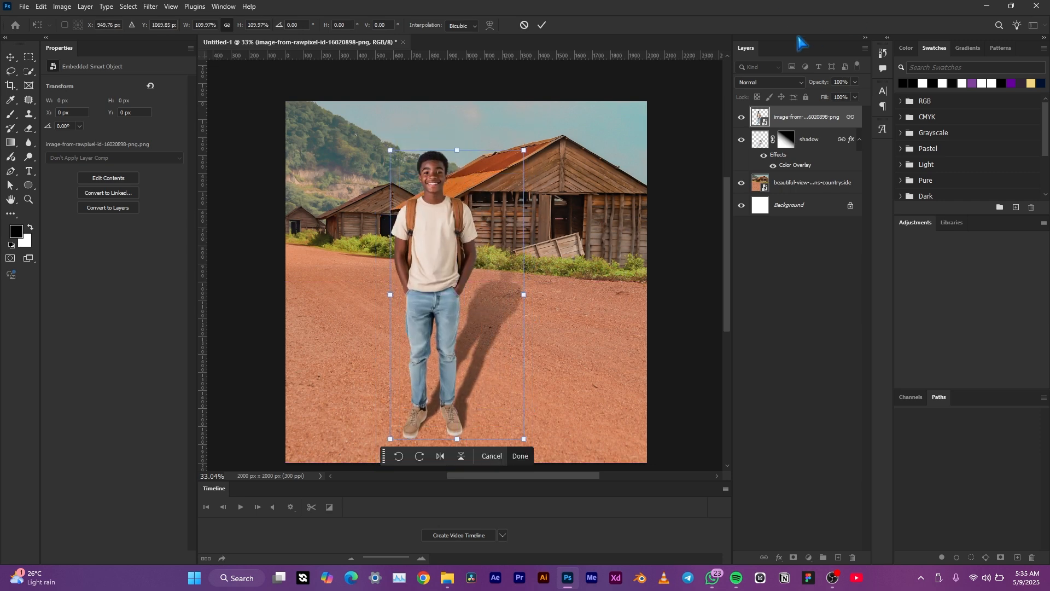
click(541, 25)
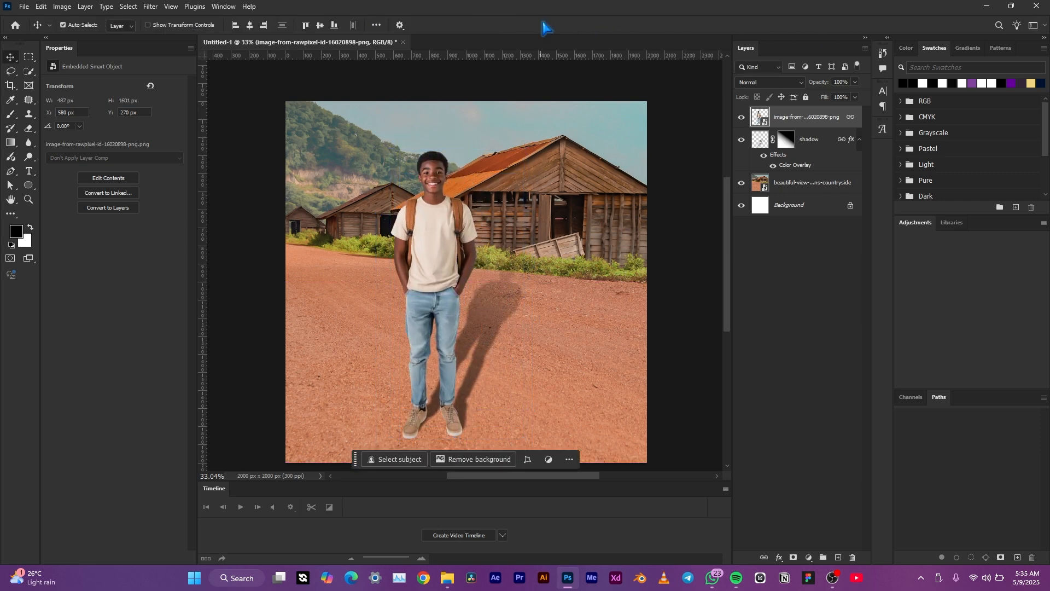